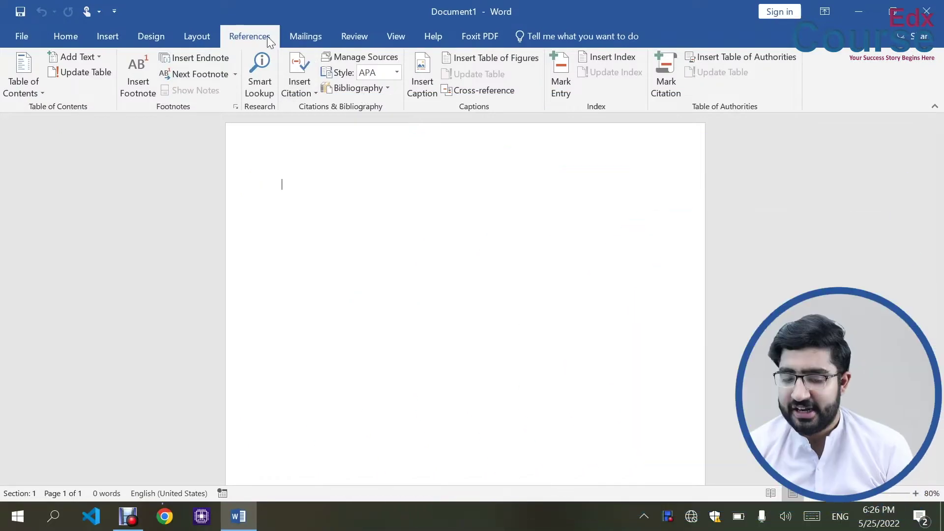
Browse the References and Mailings tabs, then switch to the Review tab
left_click(313, 38)
left_click(276, 39)
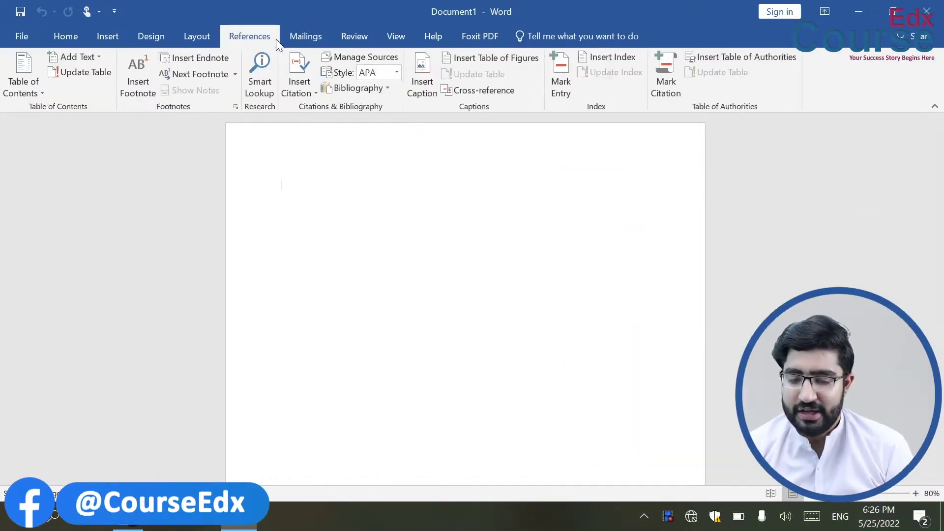
left_click(304, 36)
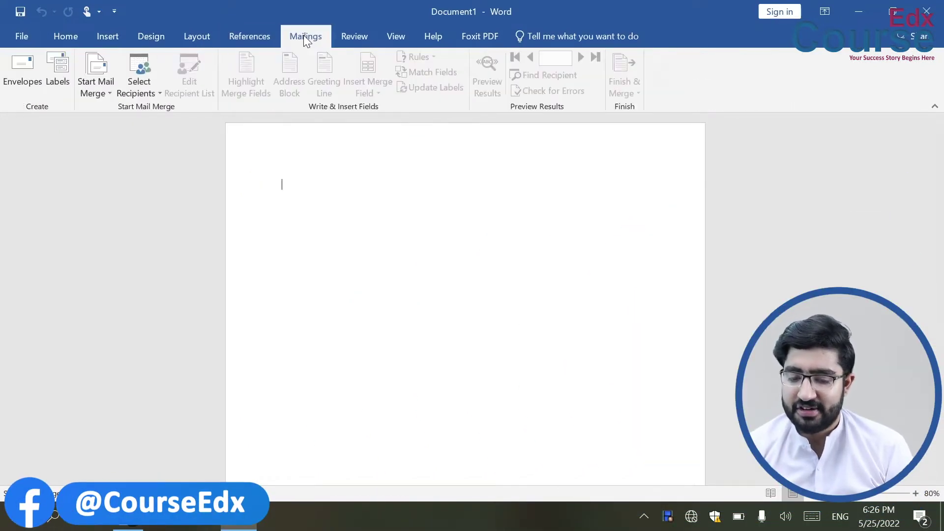
left_click(359, 38)
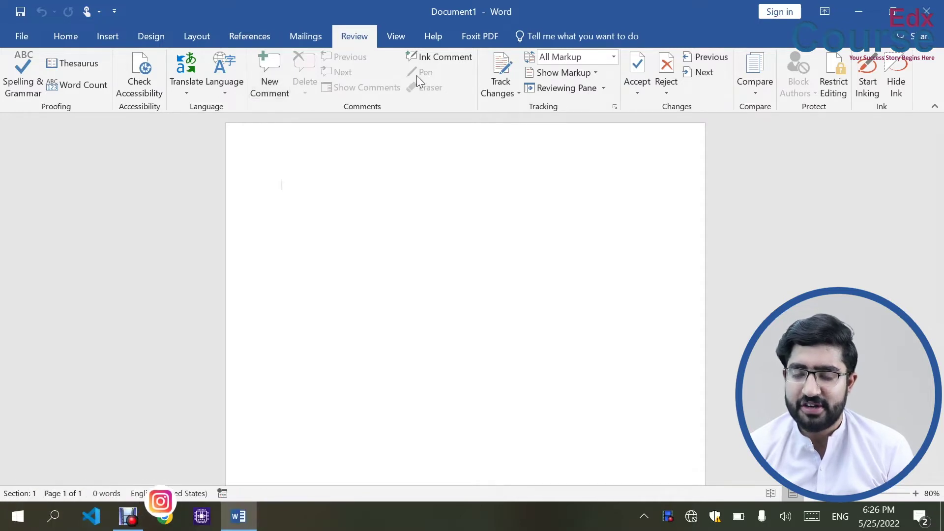
Look over the Insert and View tabs, return to Review, and start typing 'He are a boy'
left_click(101, 36)
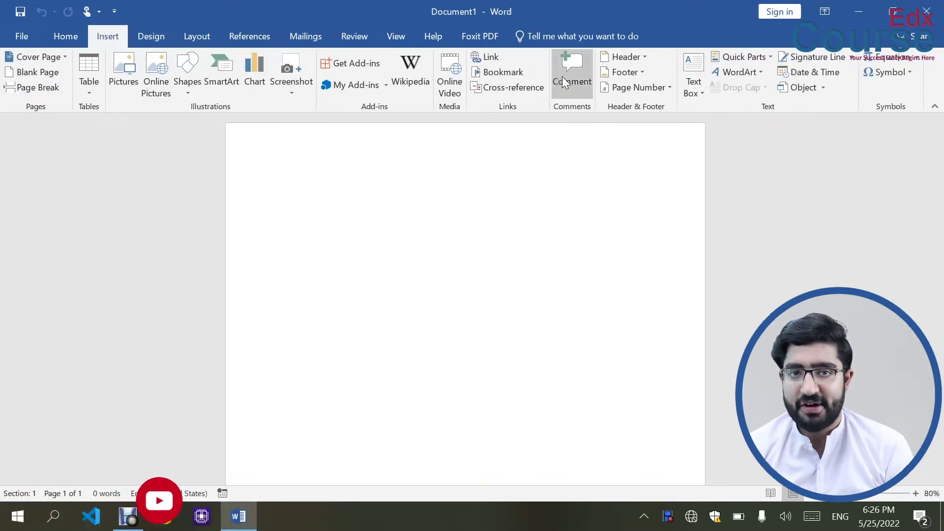
left_click(381, 37)
left_click(362, 37)
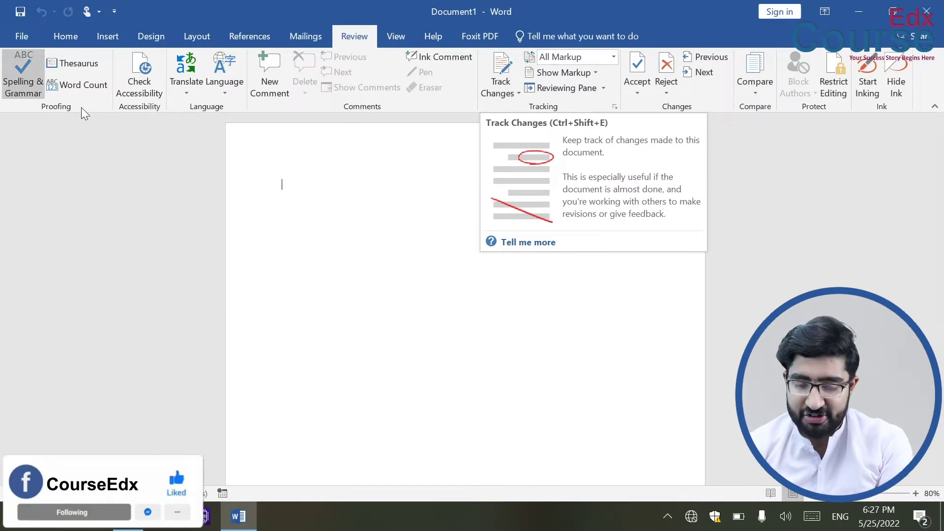
type("=ran")
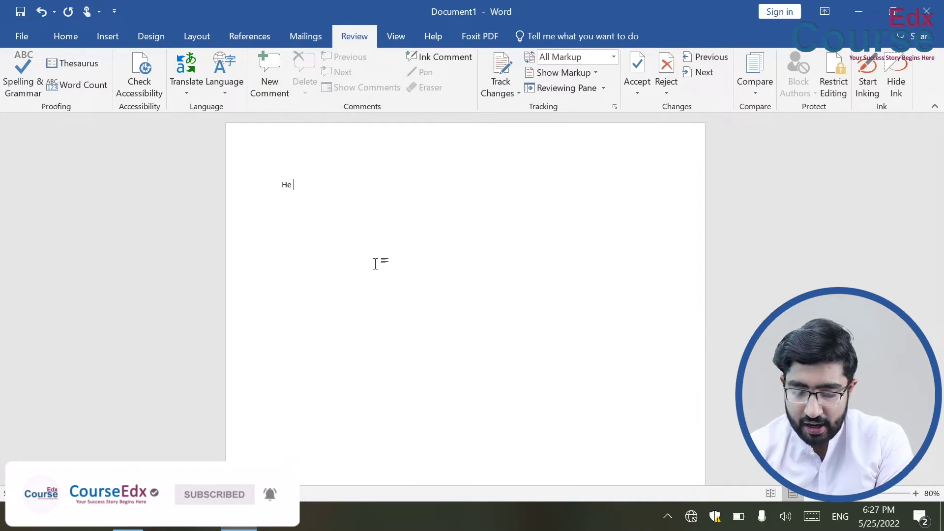
type("are a boy")
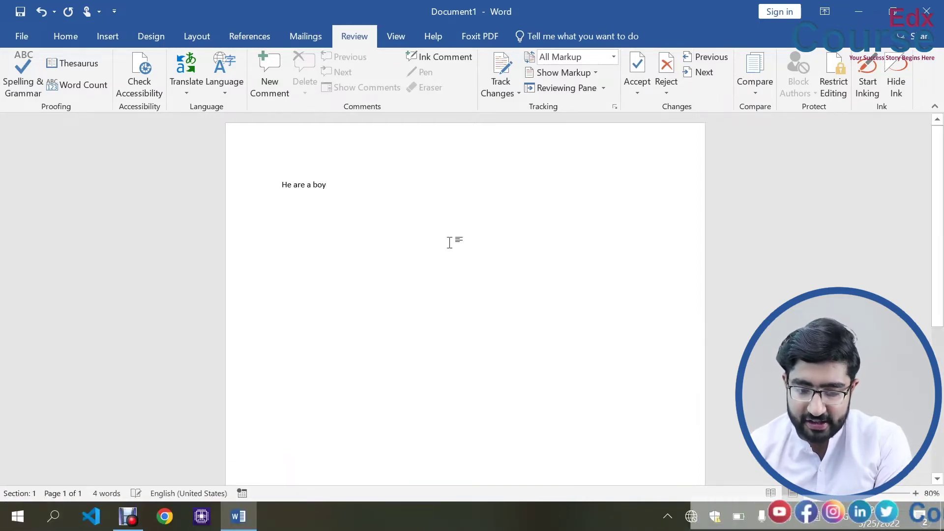
Grammar-check 'He are a boy' so Word flags 'are' and suggests 'is'
key("ctrl+a")
left_click(22, 82)
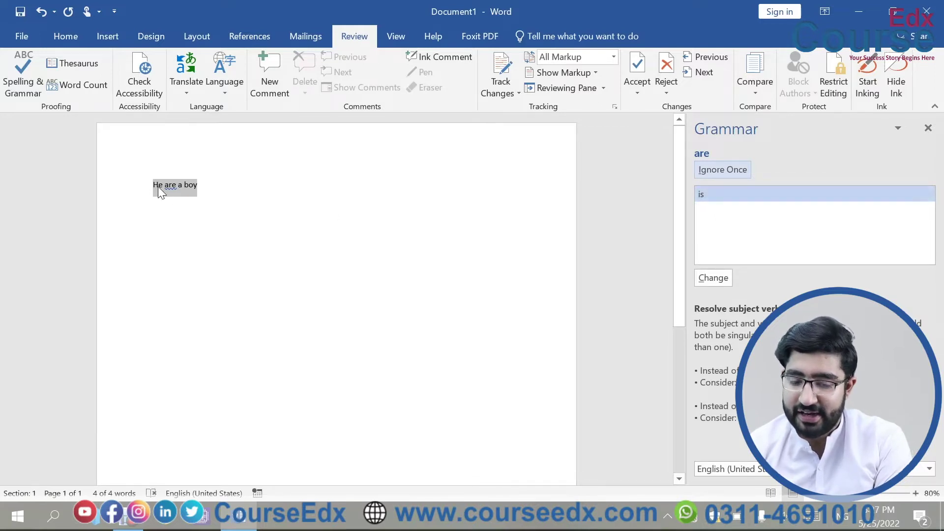
left_click(272, 231)
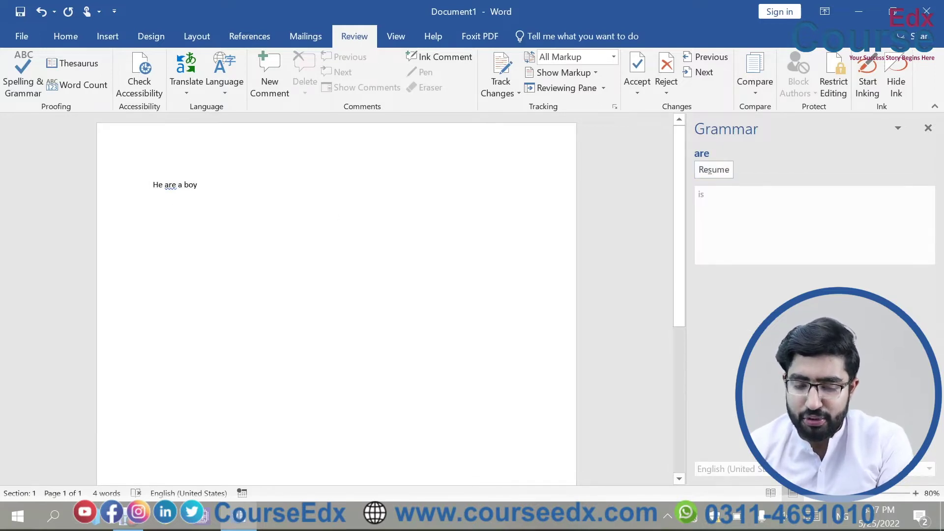
left_click_drag(179, 185, 153, 185)
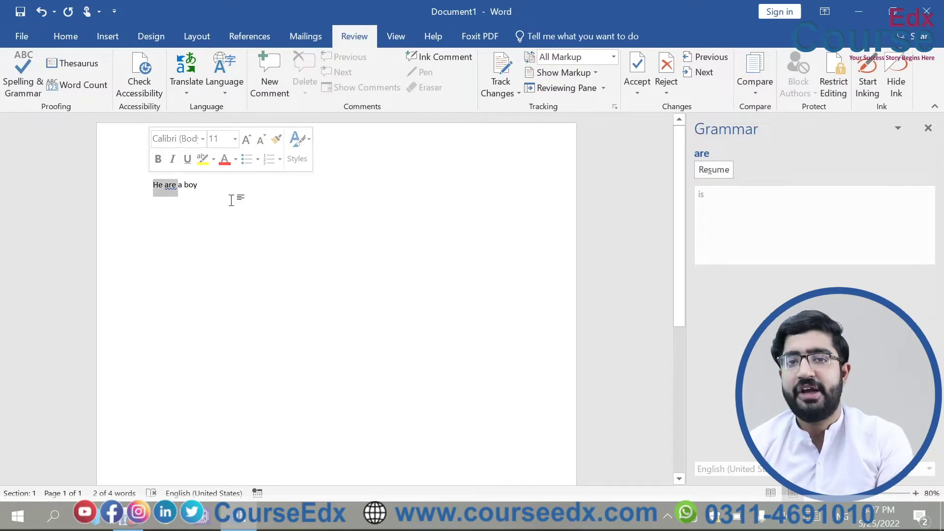
left_click(197, 198)
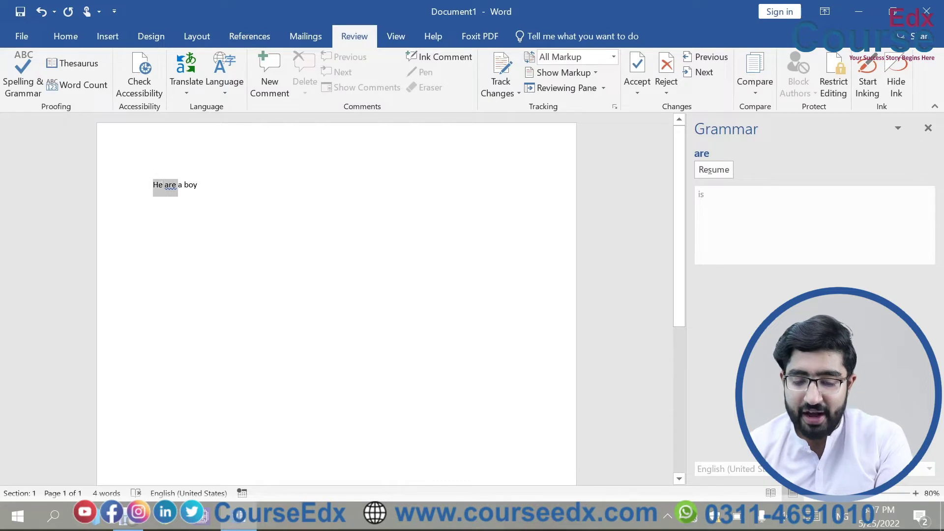
left_click(243, 243)
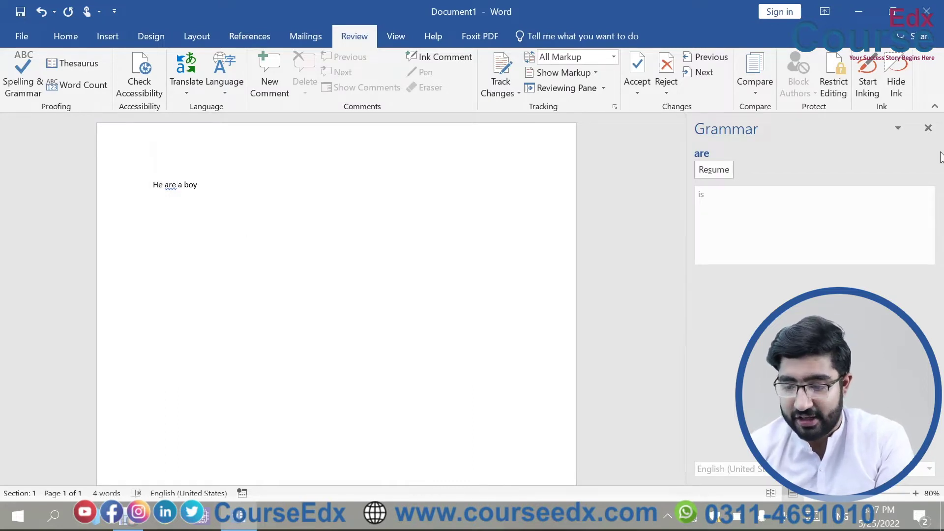
Close the Grammar pane and begin replacing the sentence with 'They is playing'
left_click(928, 127)
key("ctrl+a")
type("th")
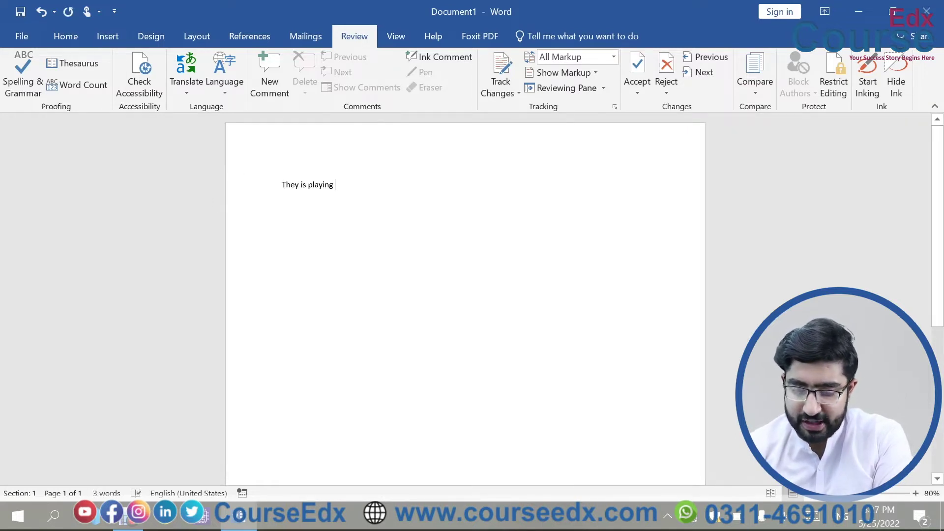
Grammar-check 'They is playing' and change 'is' to the suggested 'are'
key("ctrl+a")
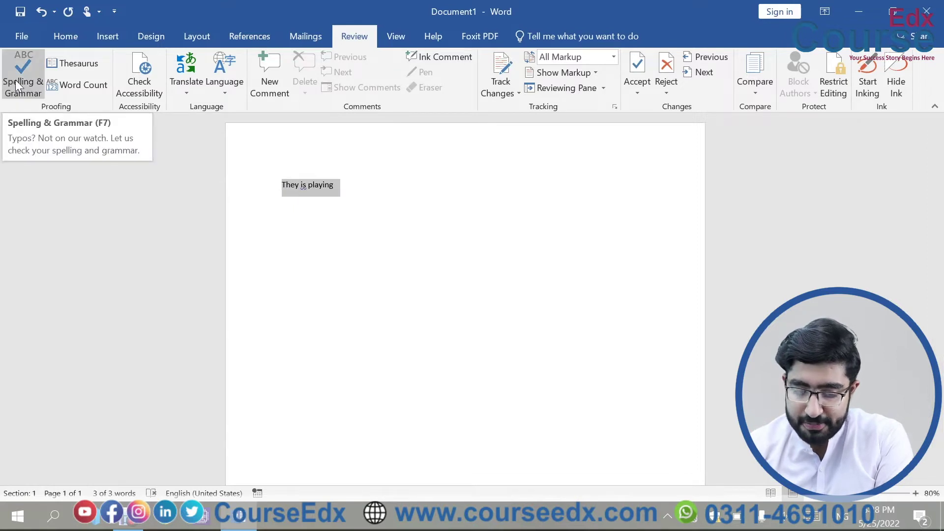
left_click(16, 80)
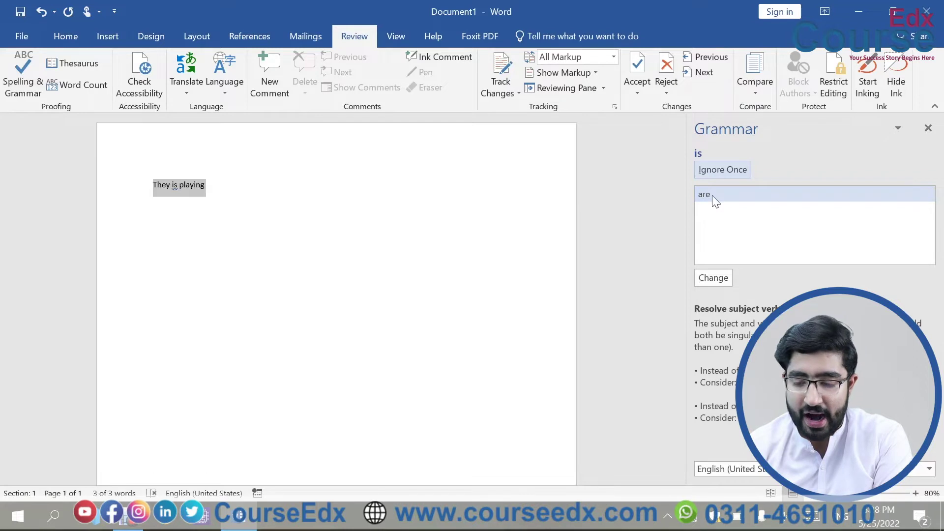
left_click(718, 275)
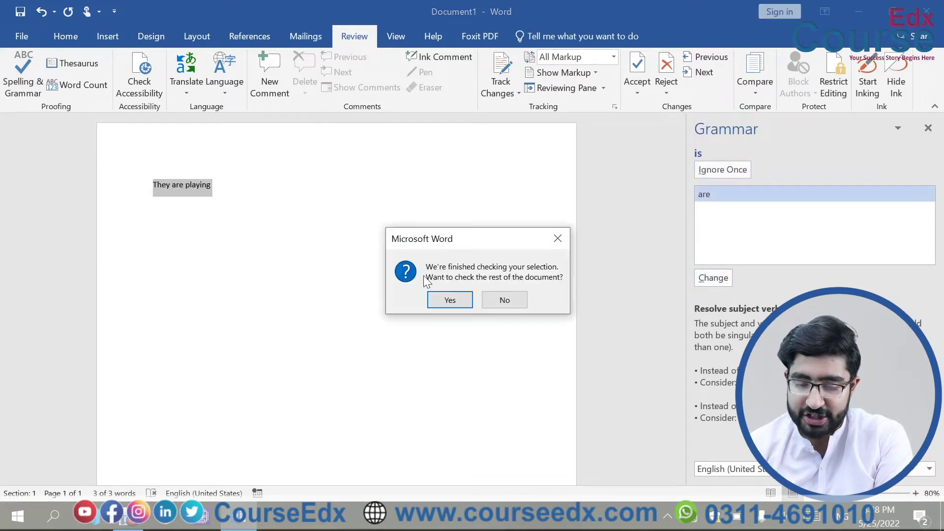
left_click(445, 298)
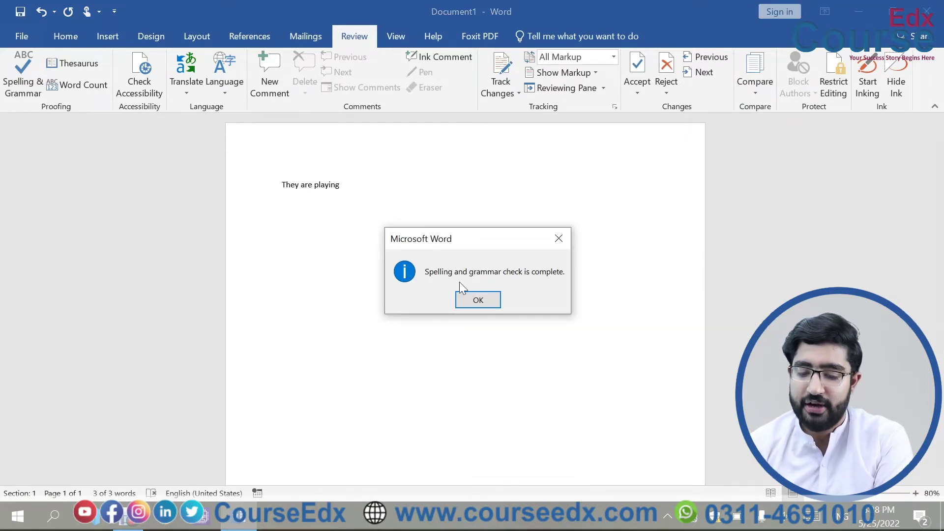
left_click(475, 299)
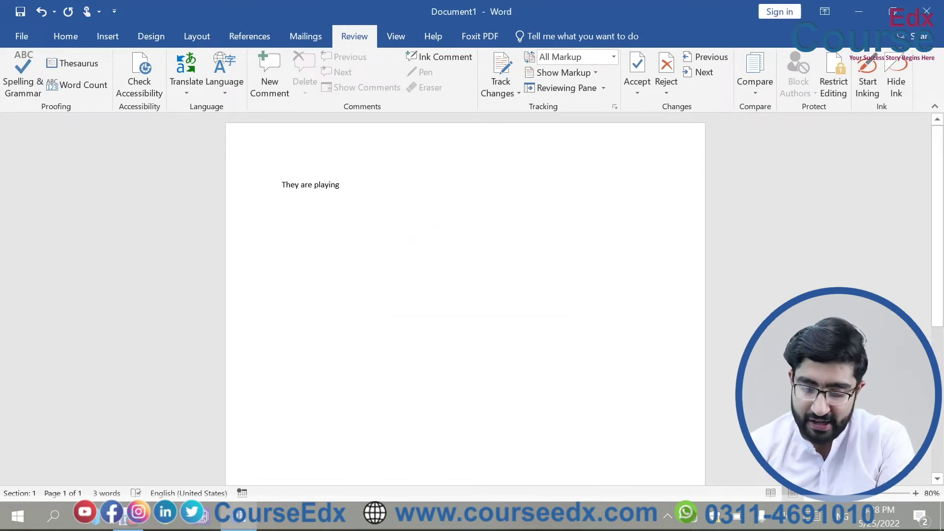
left_click(214, 183)
Replace the sentence with the misspelled word 'GLassss'
key("Delete")
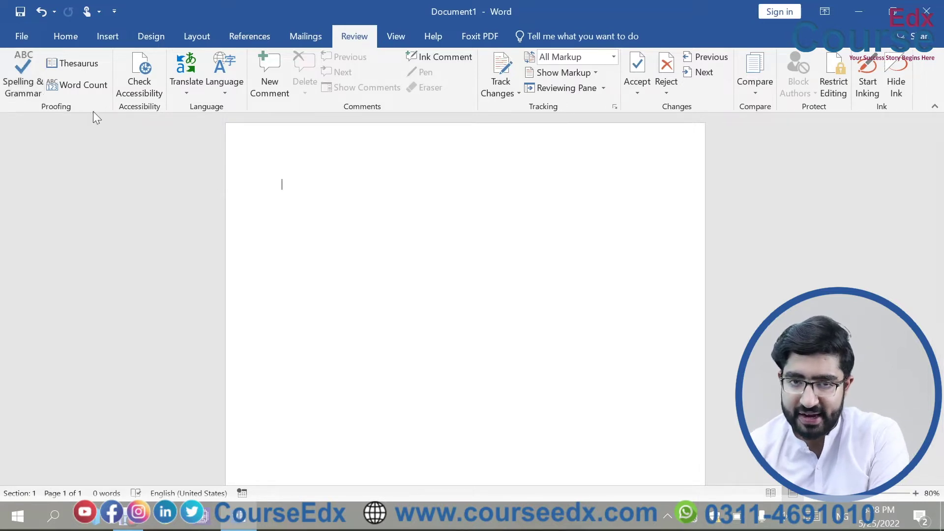
type("GLassss")
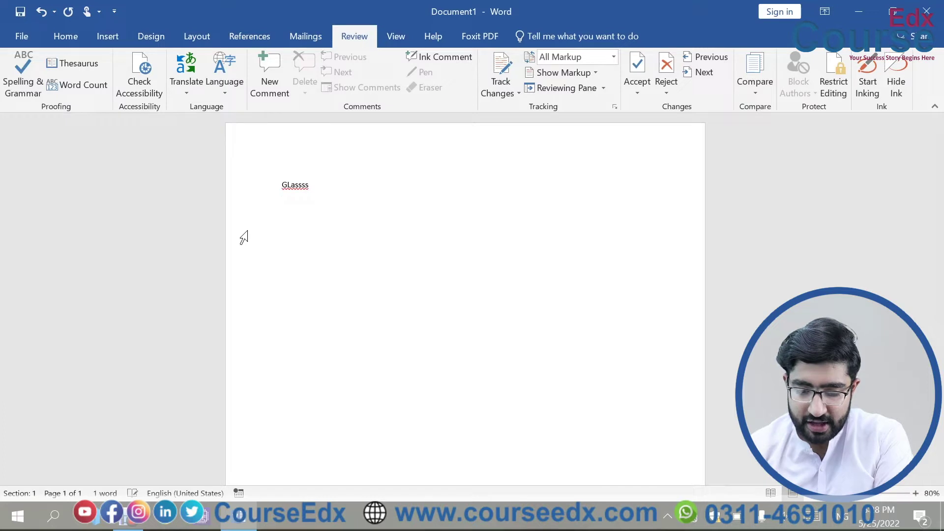
key("Return")
Spell-check 'GLassss' and change it to 'Glass'
double_click(295, 185)
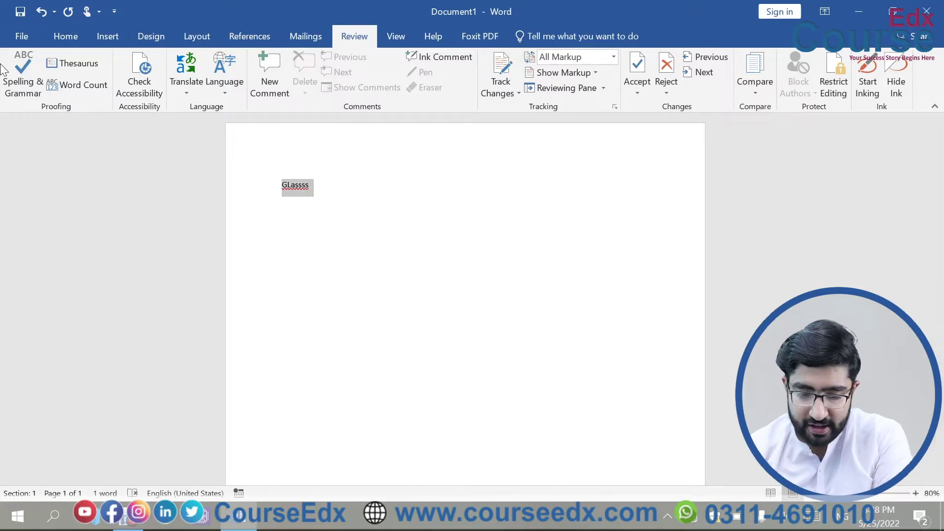
left_click(39, 83)
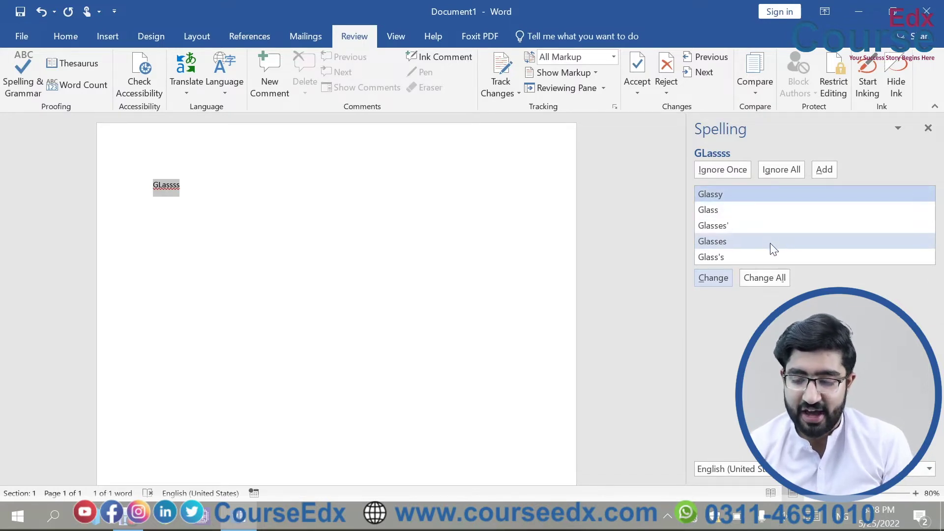
left_click(728, 216)
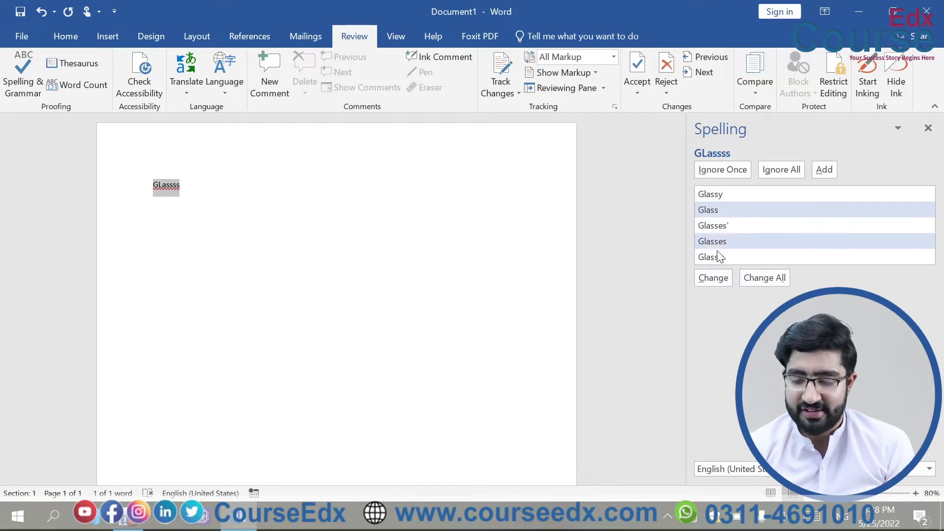
left_click(718, 276)
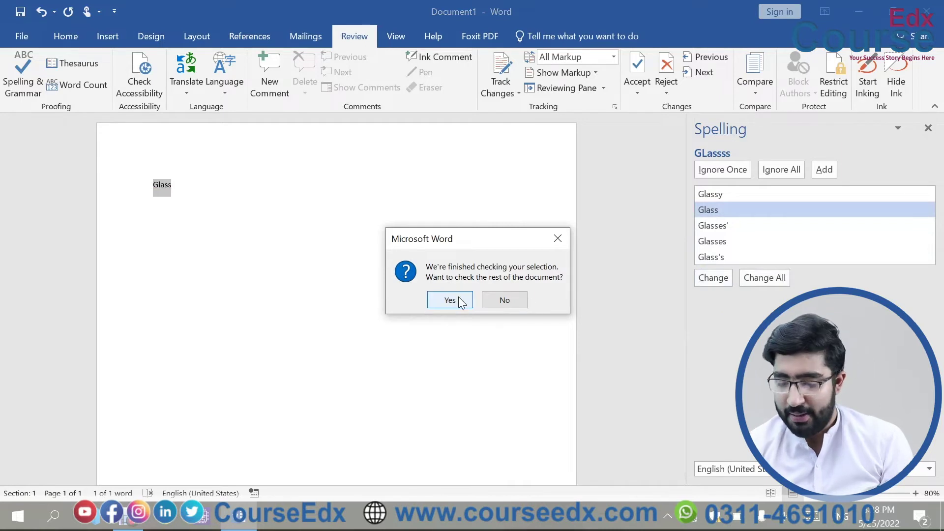
left_click(499, 301)
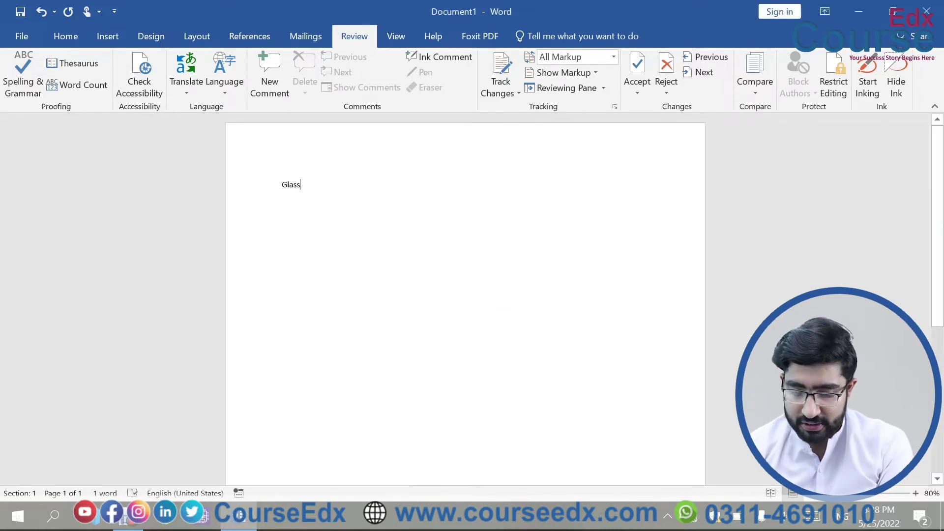
Replace 'Glass' with 'GLasssss' and copy it onto five lines
key("BackSpace")
type("Glass")
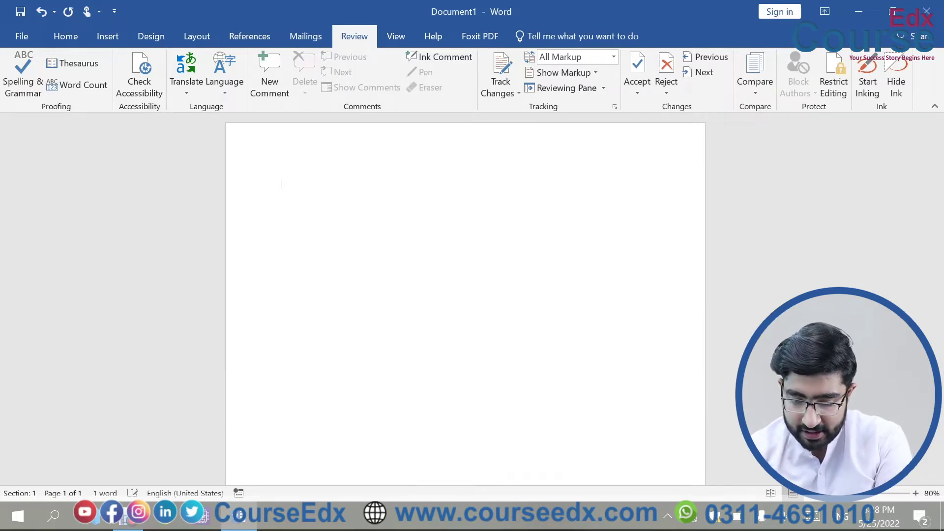
type("Lasssss")
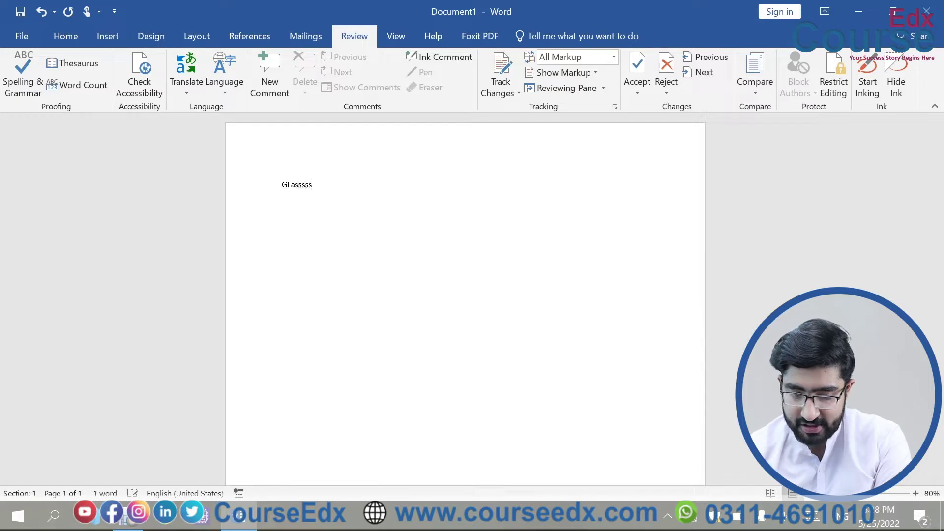
key("ctrl+a")
key("ctrl+c")
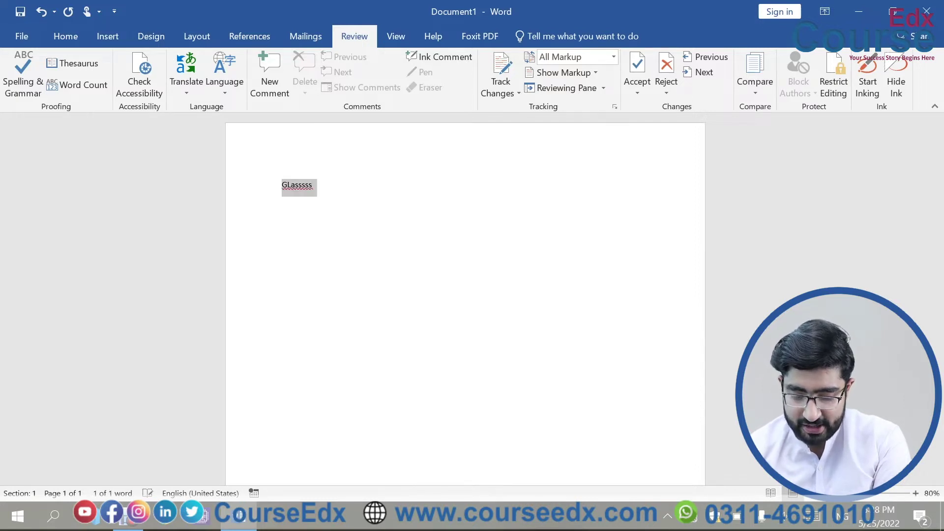
left_click(282, 201)
key("Return")
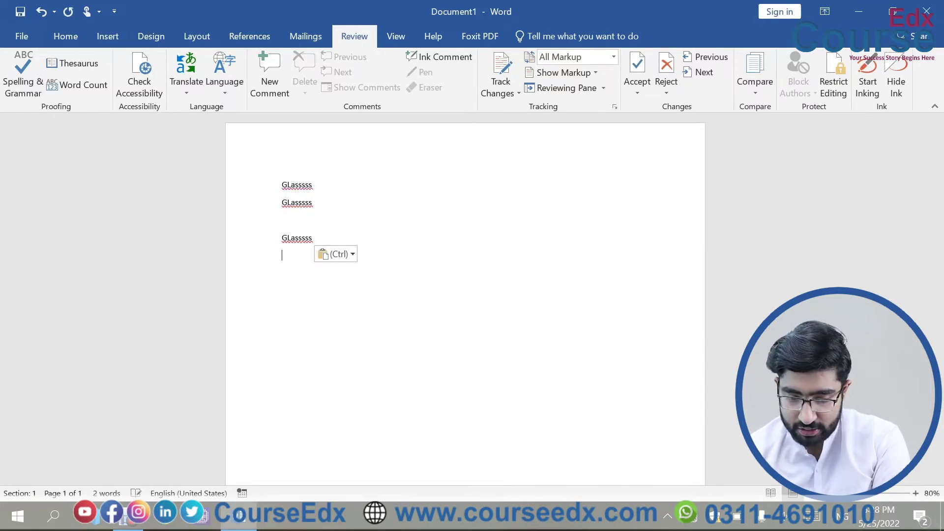
key("ctrl+Return")
key("ctrl+v")
key("ctrl+z")
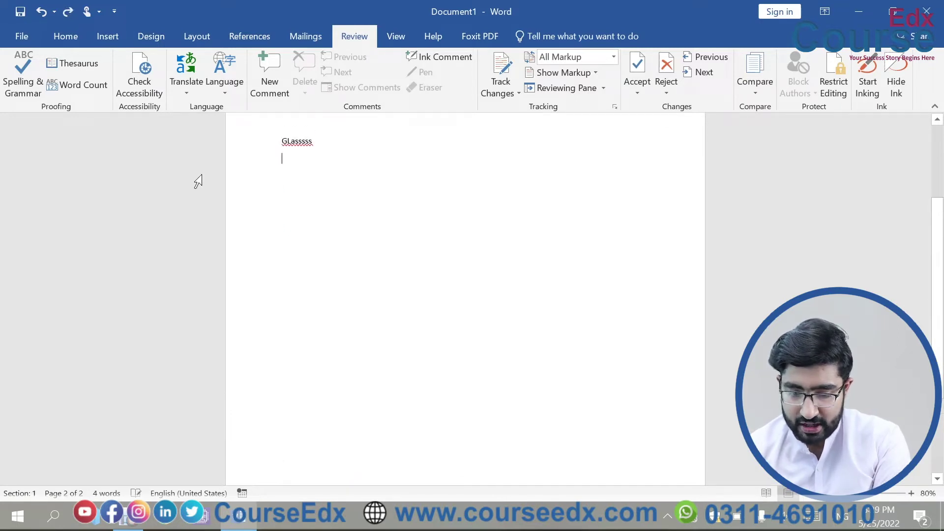
scroll(411, 253, "up", 3)
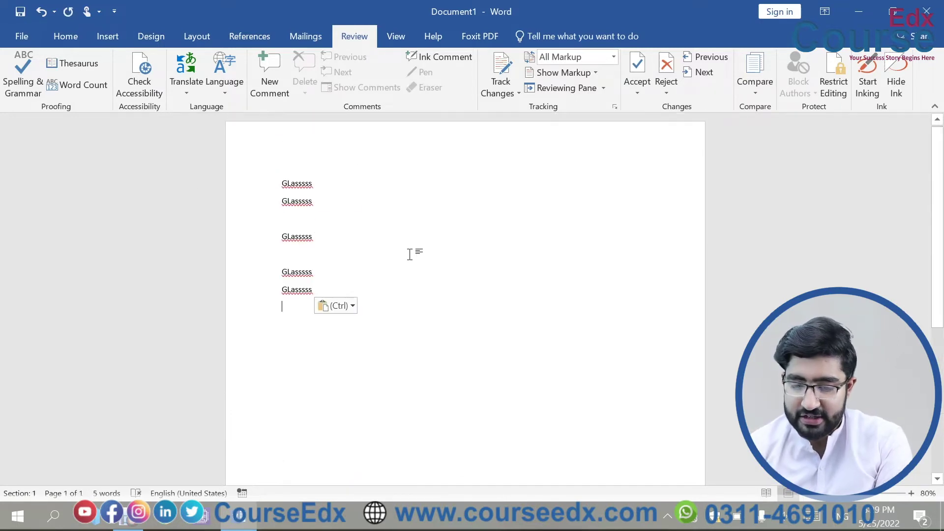
key("ctrl+a")
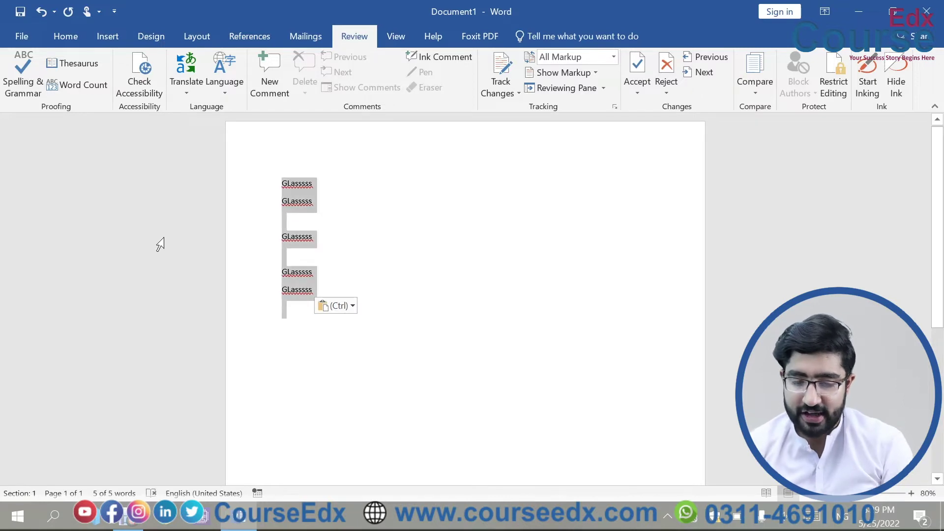
left_click(438, 297)
Spell-check the document and change every 'GLasssss' to 'Glasses'
left_click(32, 83)
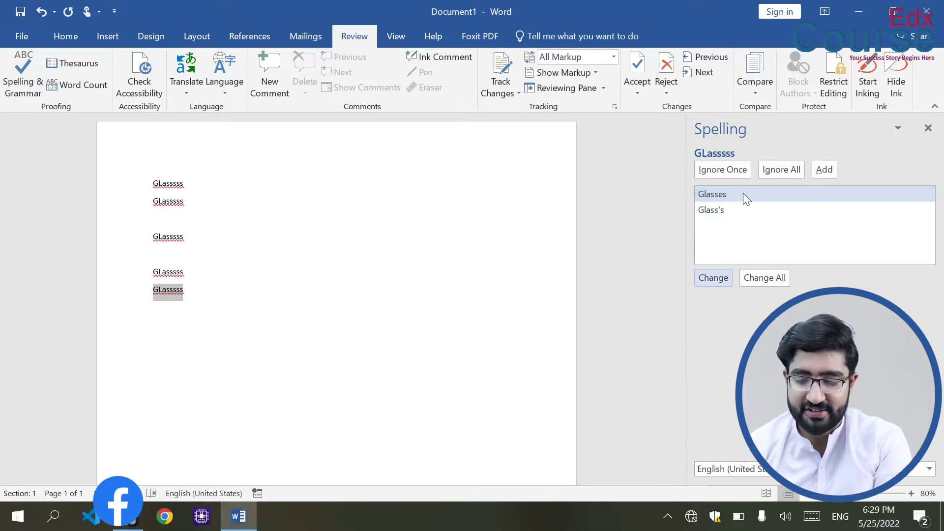
left_click(765, 277)
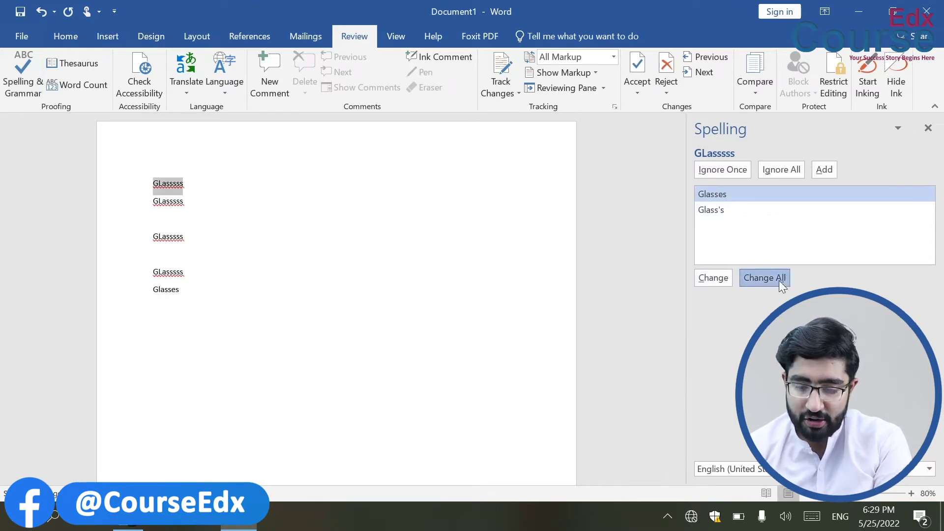
left_click(779, 280)
left_click(777, 280)
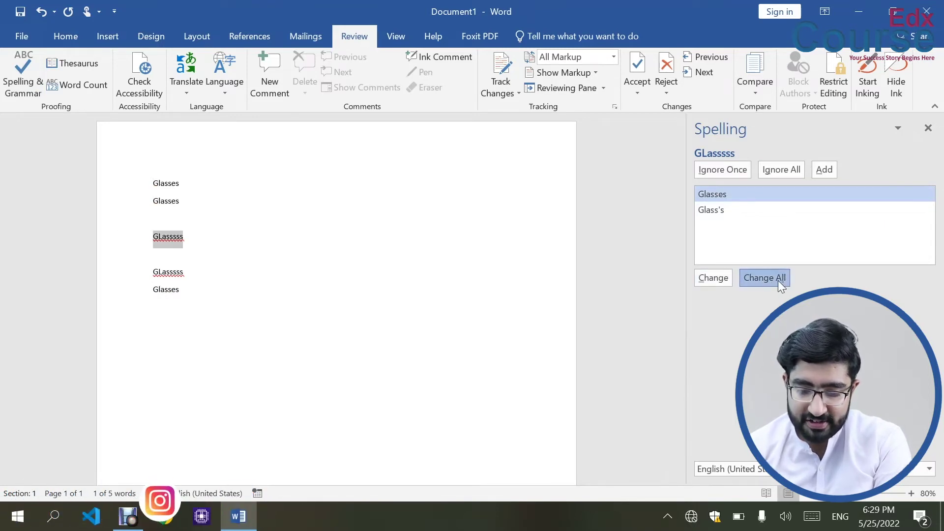
left_click(778, 281)
left_click(778, 280)
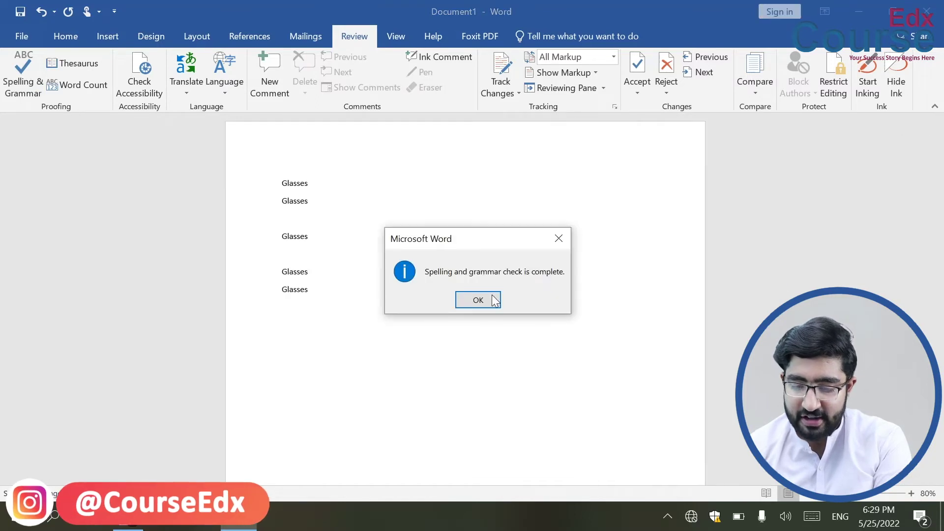
left_click(476, 295)
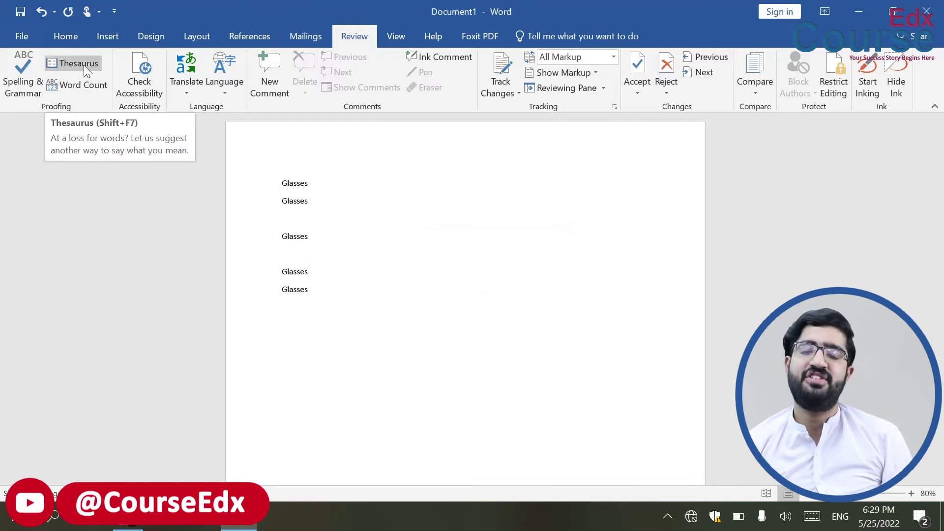
Open the Thesaurus on 'Glasses', then look up synonyms for 'compelling'
key("End")
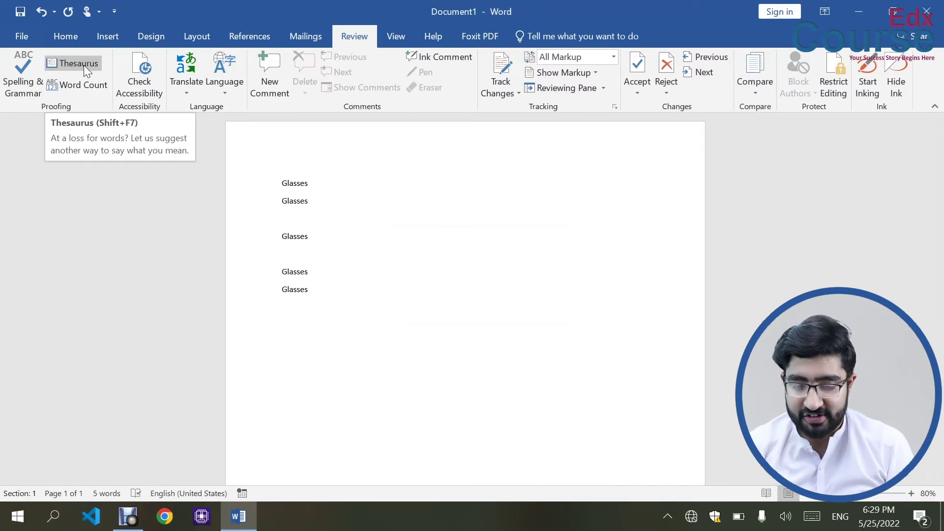
left_click(84, 65)
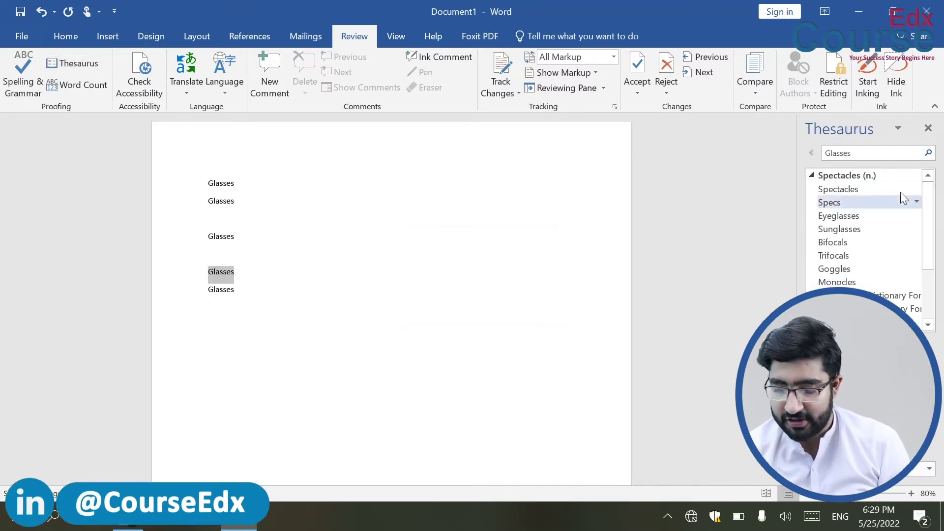
left_click(866, 153)
key("BackSpace")
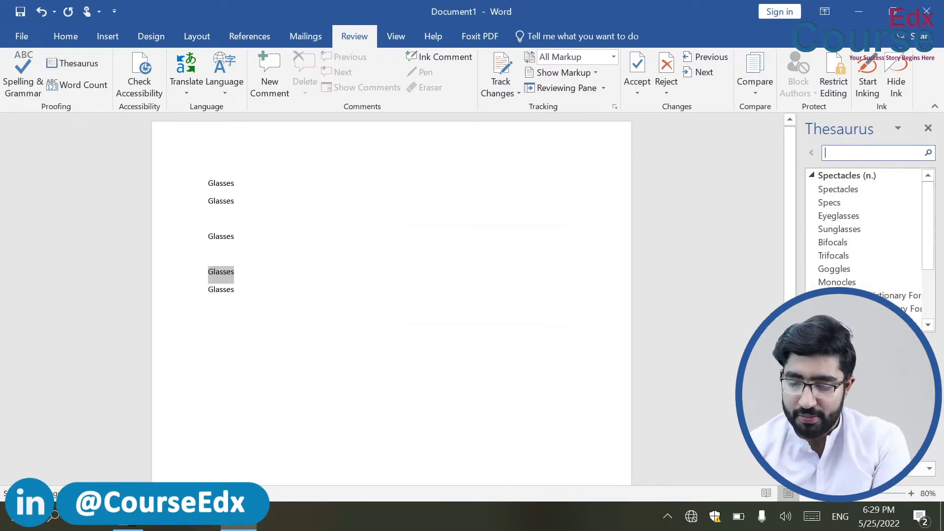
type("compel")
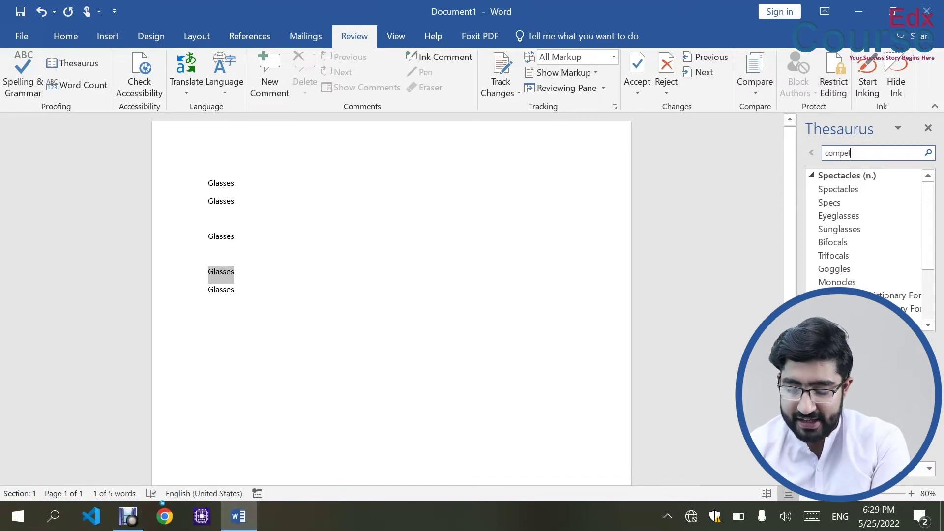
type("ling")
key("Return")
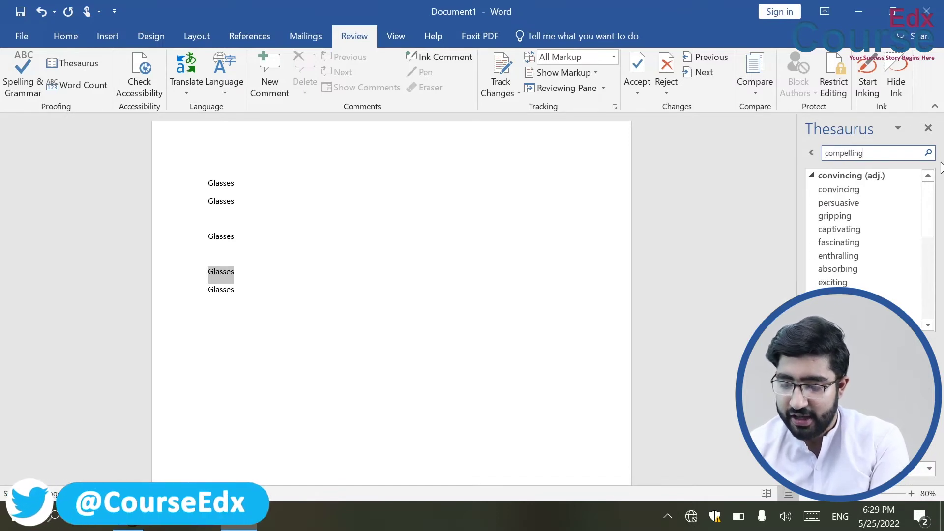
Look up synonyms for 'force' in the Thesaurus, then close it
scroll(867, 243, "down", 3)
scroll(867, 243, "up", 4)
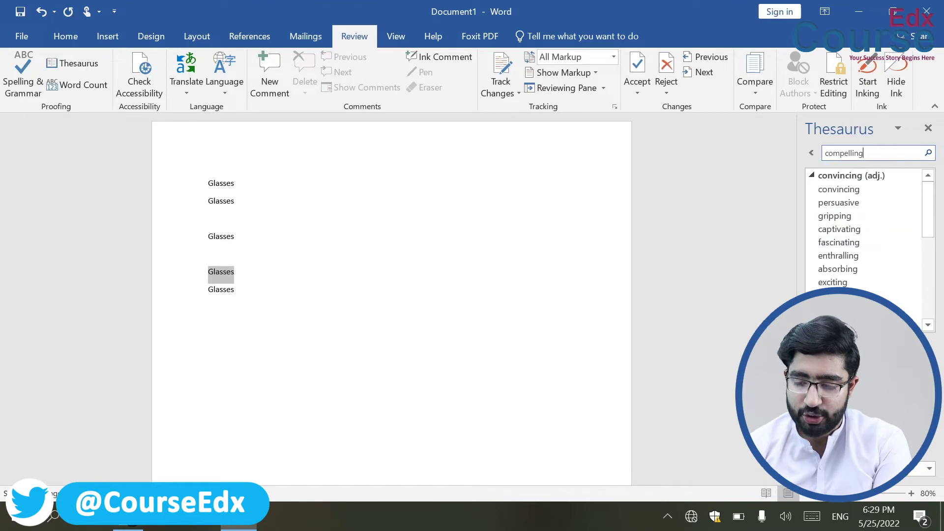
key("ctrl+a")
type("force")
key("Return")
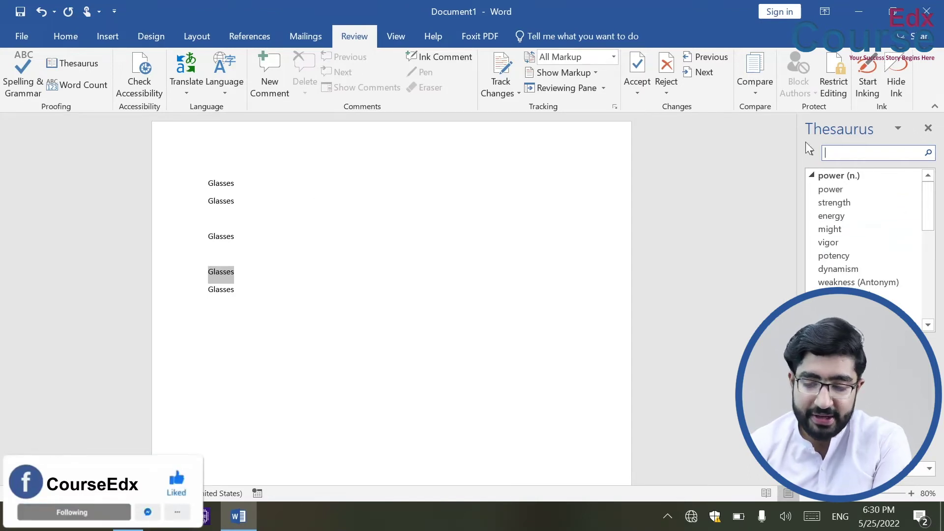
left_click(927, 129)
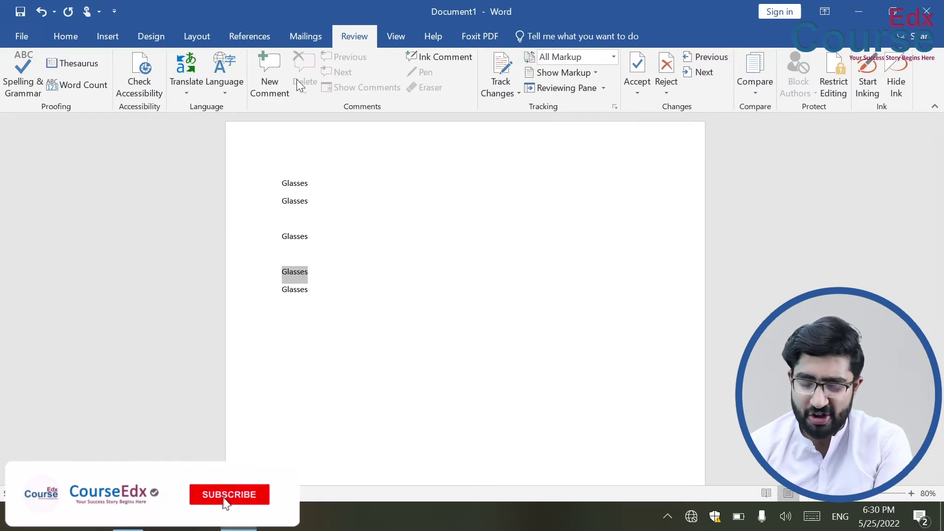
Select all five 'Glasses' lines
left_click(190, 93)
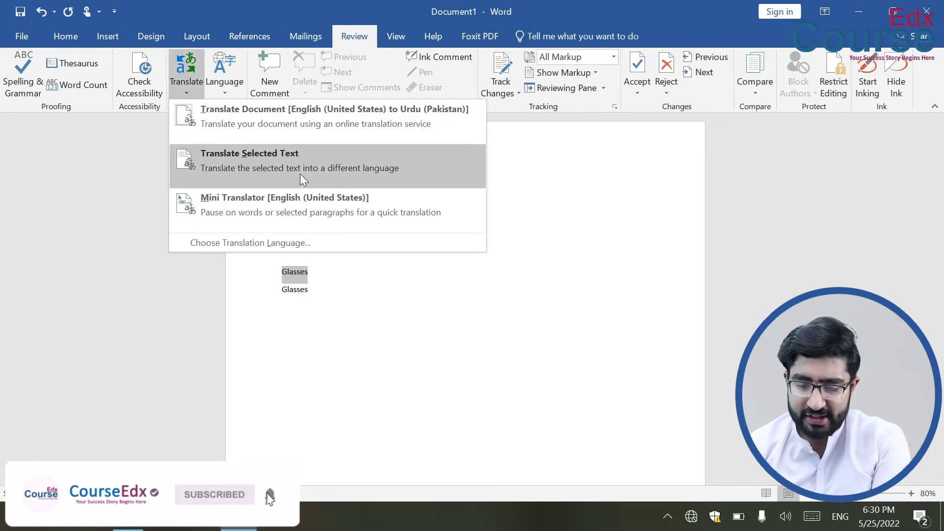
key("Escape")
triple_click(238, 175)
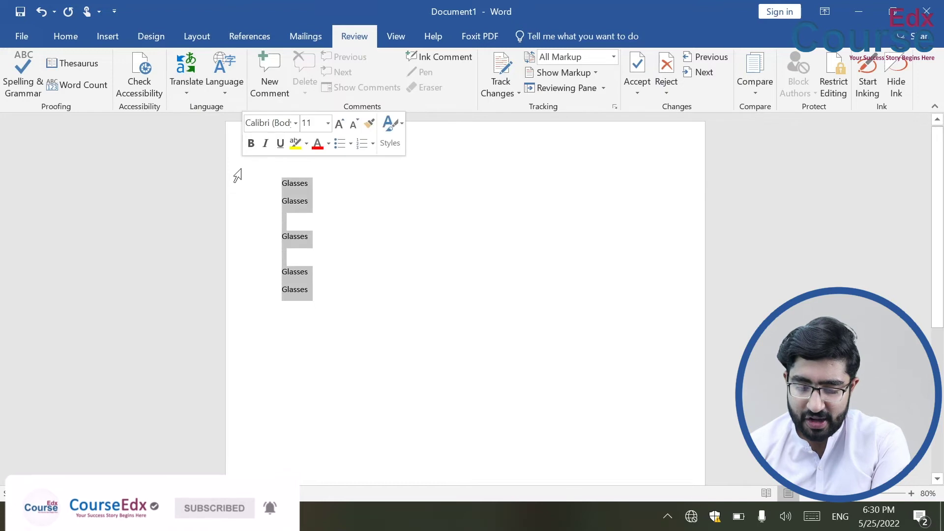
Start translating the whole document into Urdu, then decline sending it for translation
left_click(185, 84)
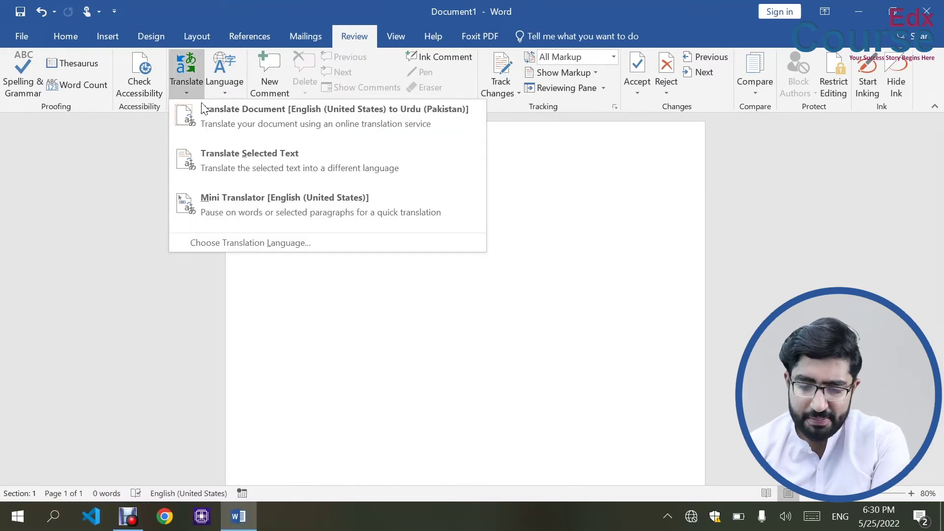
left_click(264, 112)
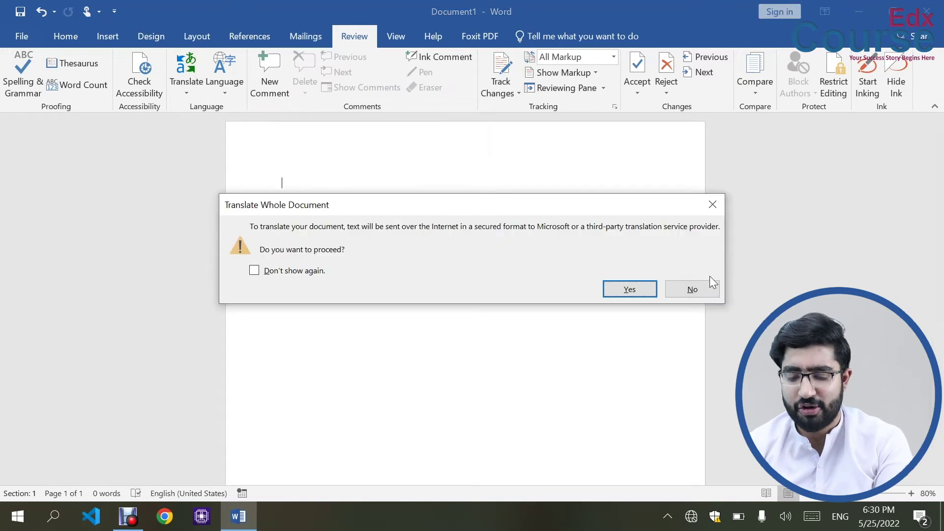
left_click(704, 289)
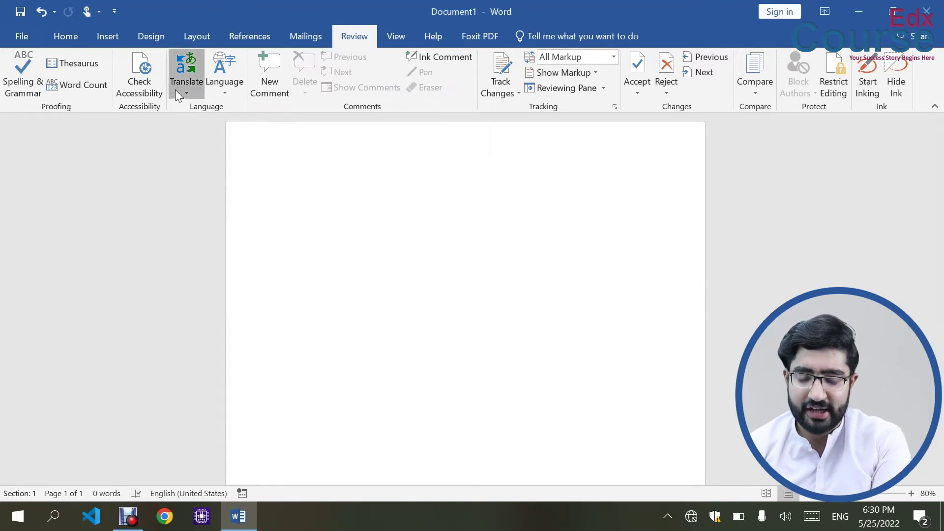
left_click(186, 84)
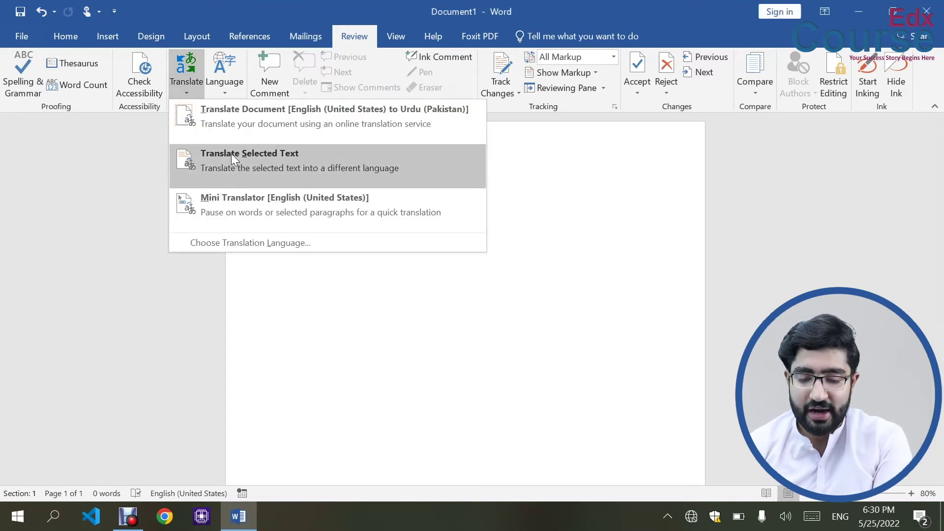
left_click(540, 329)
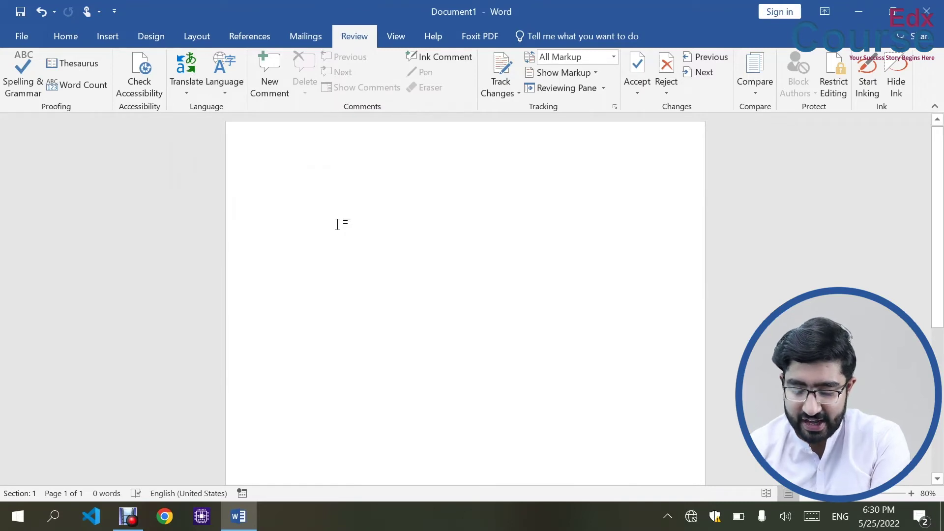
Type 'He is a boy' and translate it from English (United States) to Urdu (Pakistan)
type("He is a boy")
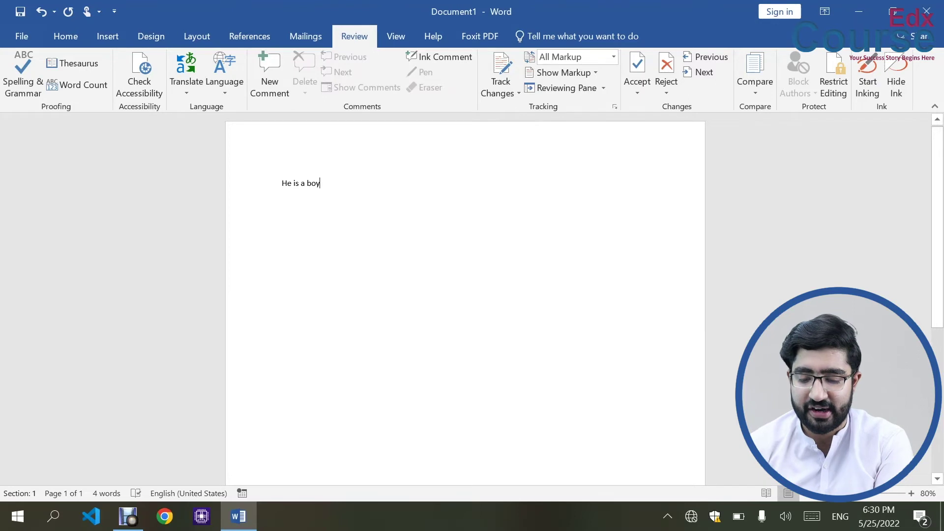
left_click_drag(282, 183, 320, 183)
left_click(189, 91)
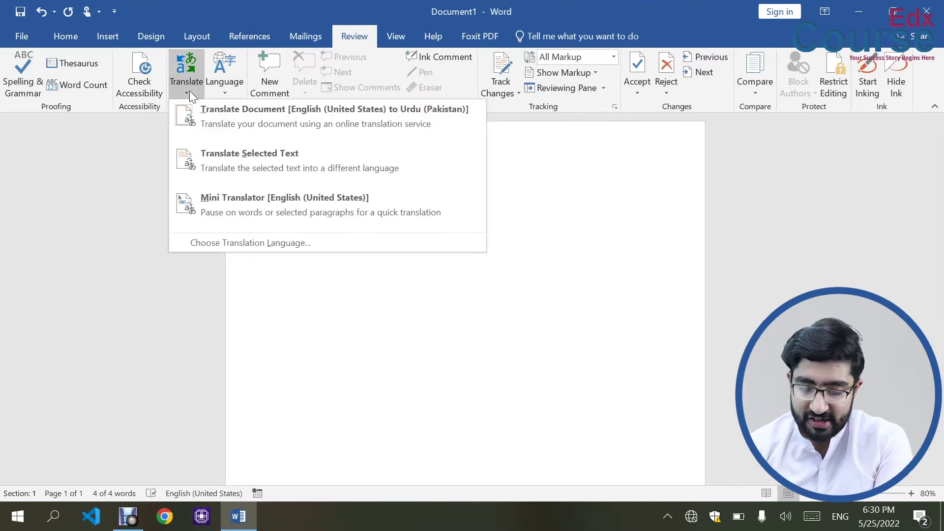
left_click(258, 172)
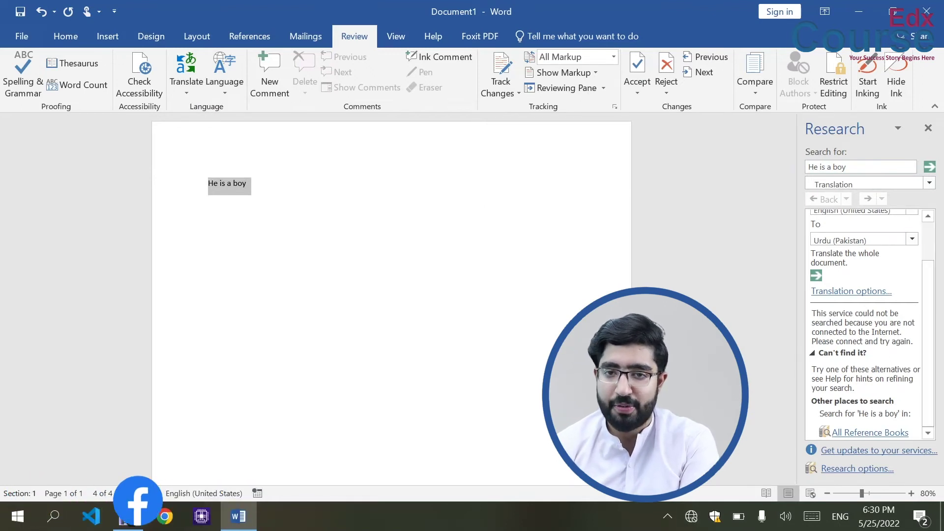
Check the computer's installed input languages, then close the list
scroll(821, 280, "up", 2)
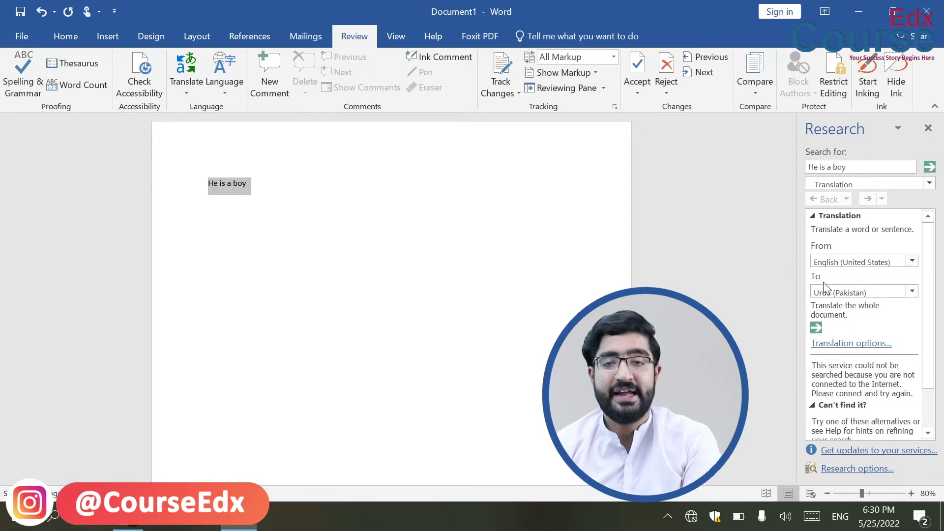
left_click(838, 524)
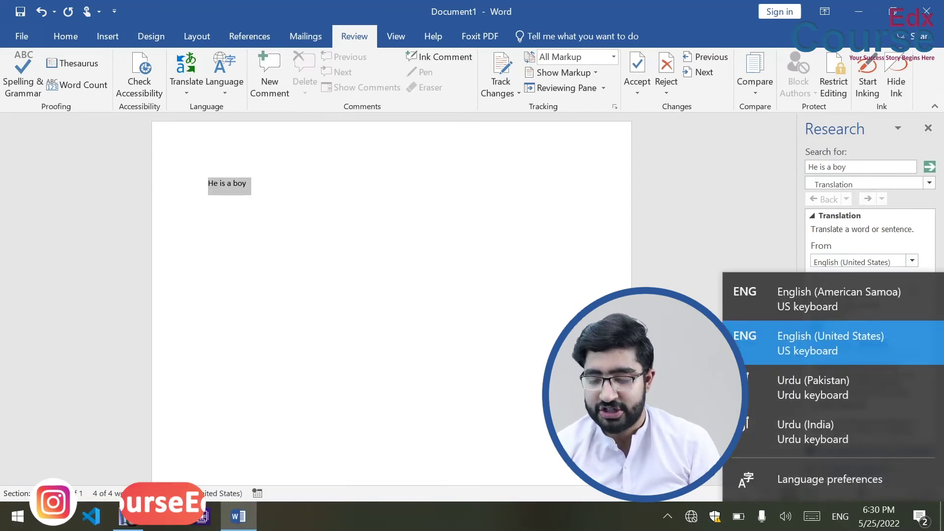
key("Escape")
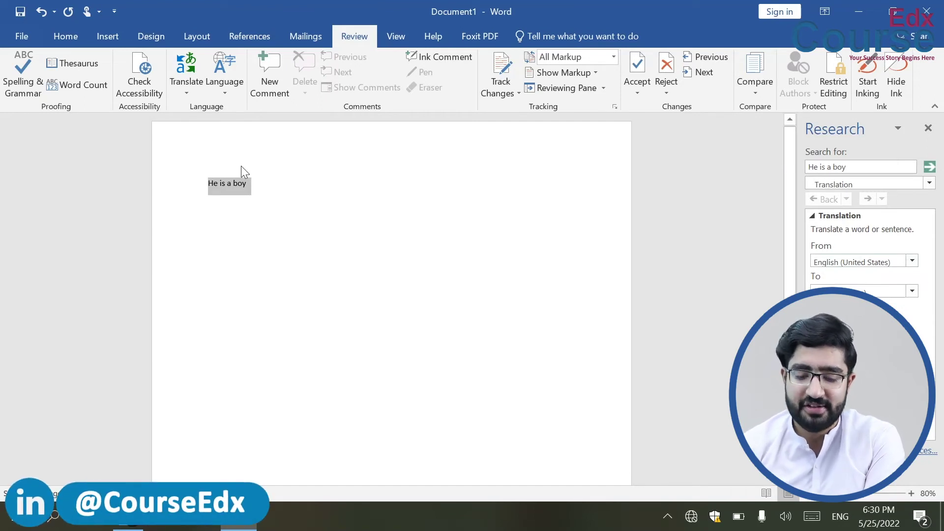
Delete 'He is a boy', close the Research pane, and insert =rand() sample paragraphs
left_click(284, 191)
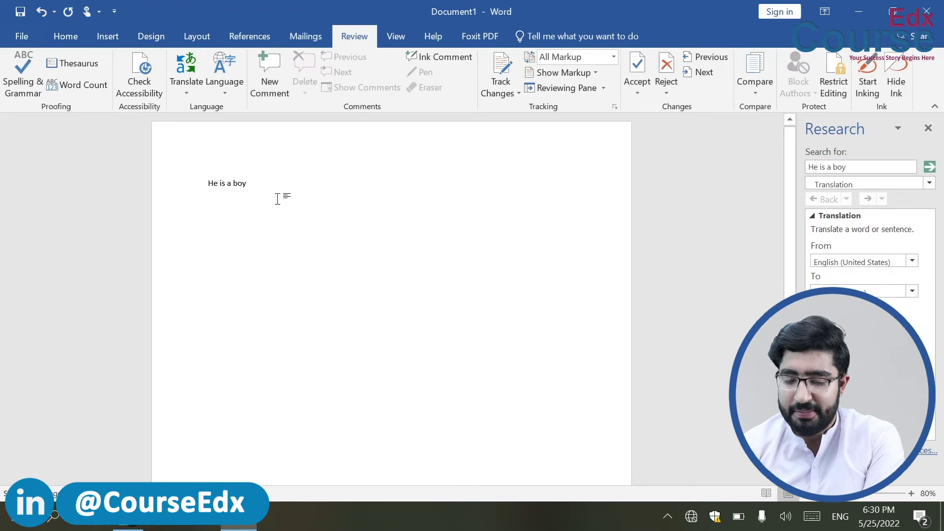
left_click(158, 185)
key("Delete")
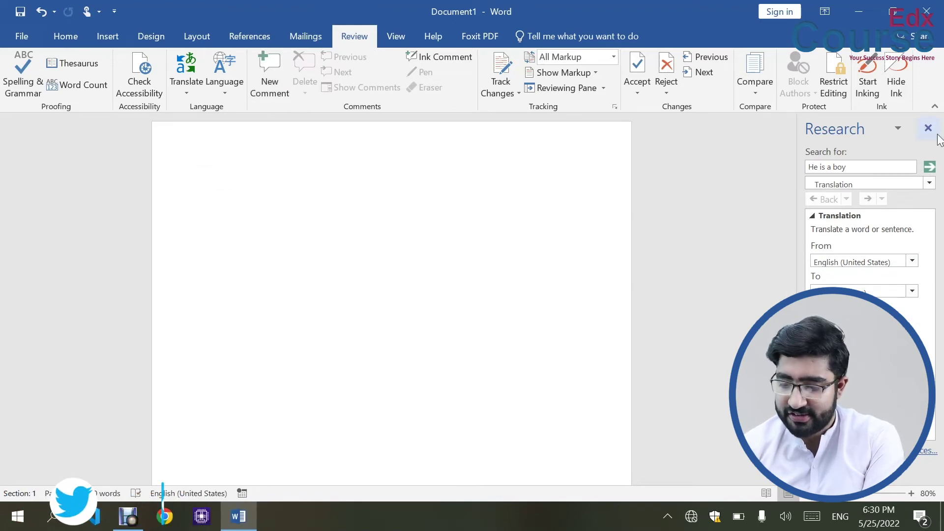
left_click(928, 129)
type("=rand(")
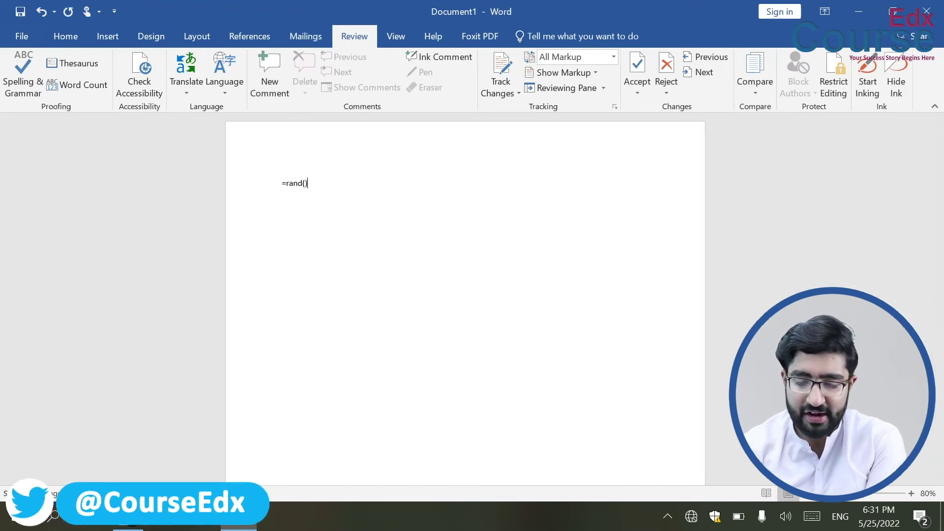
key("Return")
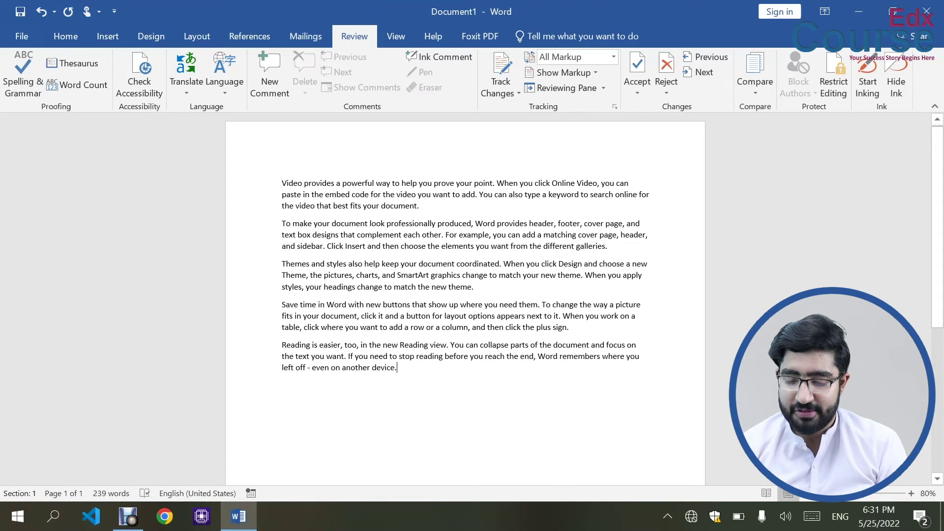
Comment 'Dear student remove this paragraph' on the fourth paragraph
triple_click(325, 310)
left_click(268, 84)
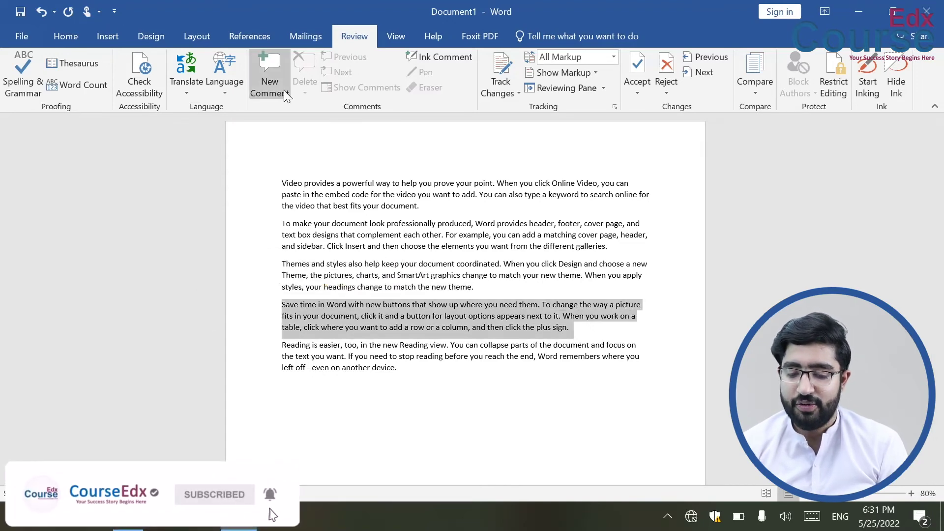
type("R")
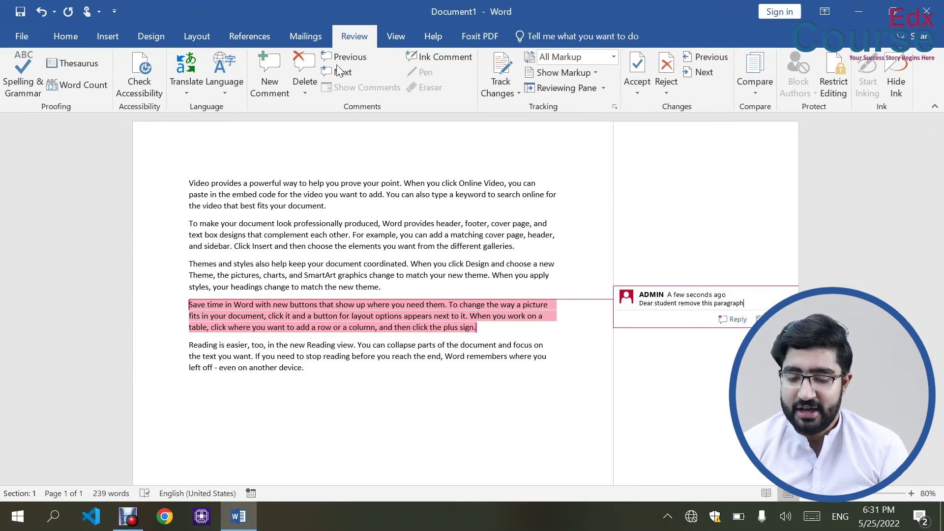
Comment 'Also remove this' on 'another device.' and step between comments with Previous/Next
left_click_drag(250, 367, 304, 367)
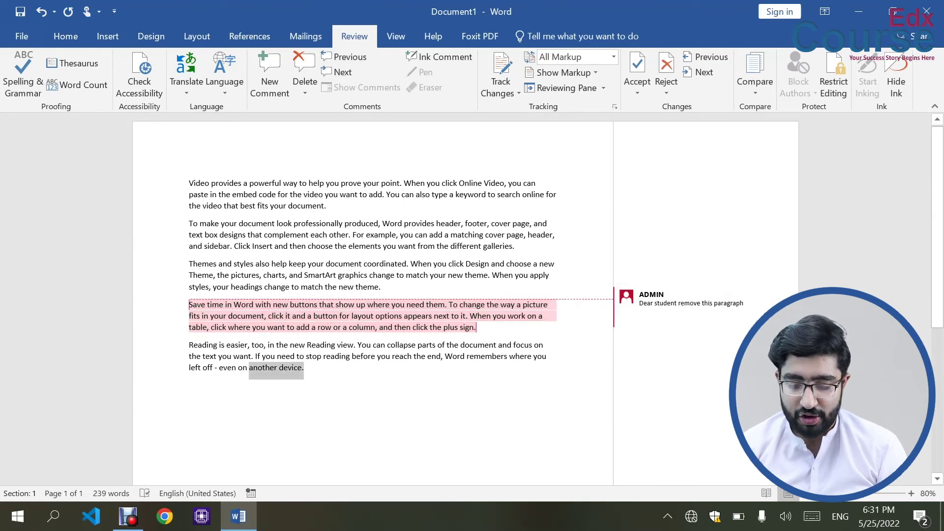
left_click(282, 95)
type("Also remove this")
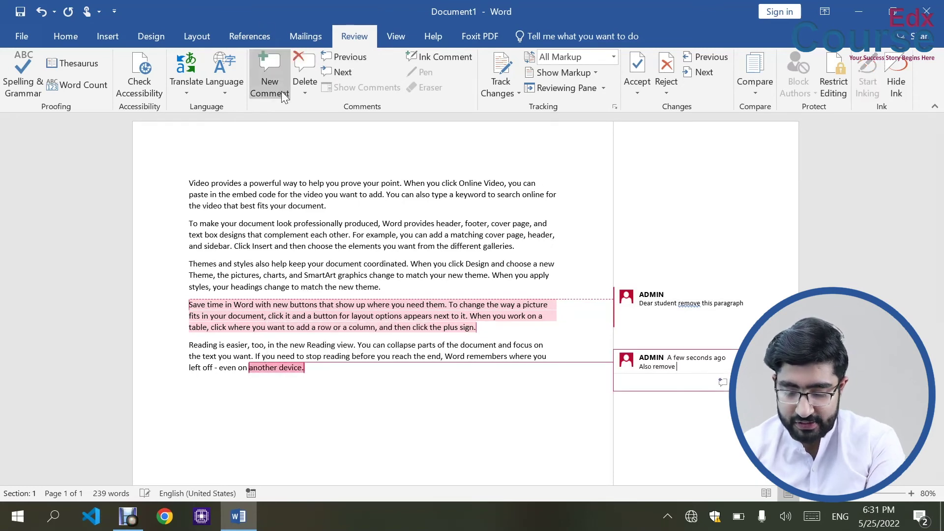
left_click(334, 72)
left_click(339, 72)
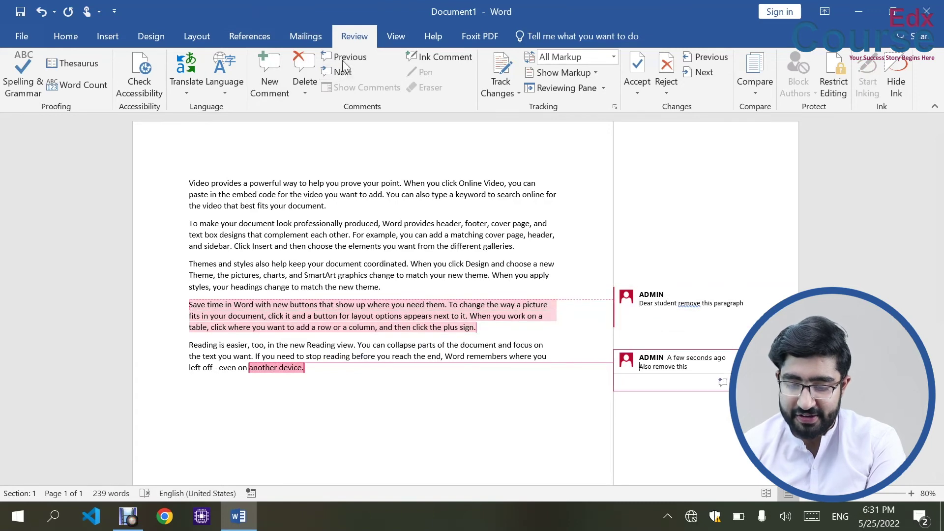
left_click(336, 71)
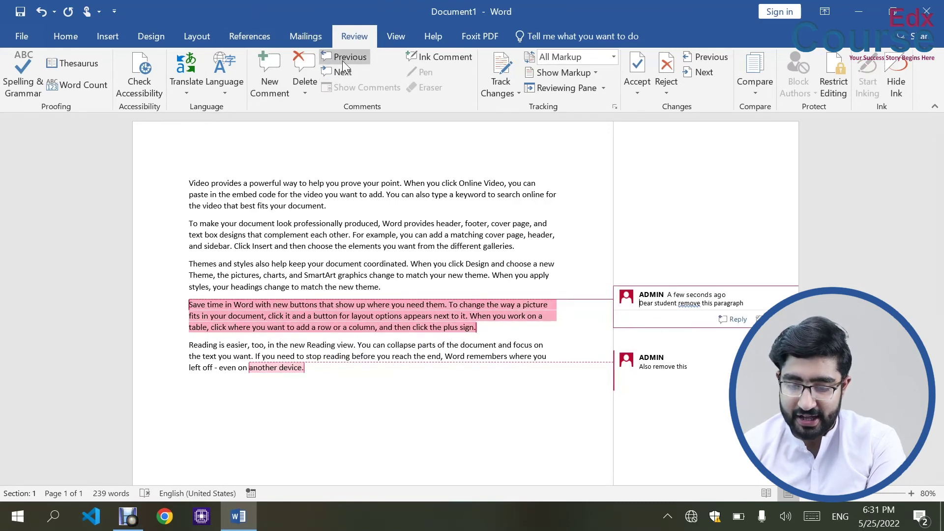
left_click(344, 57)
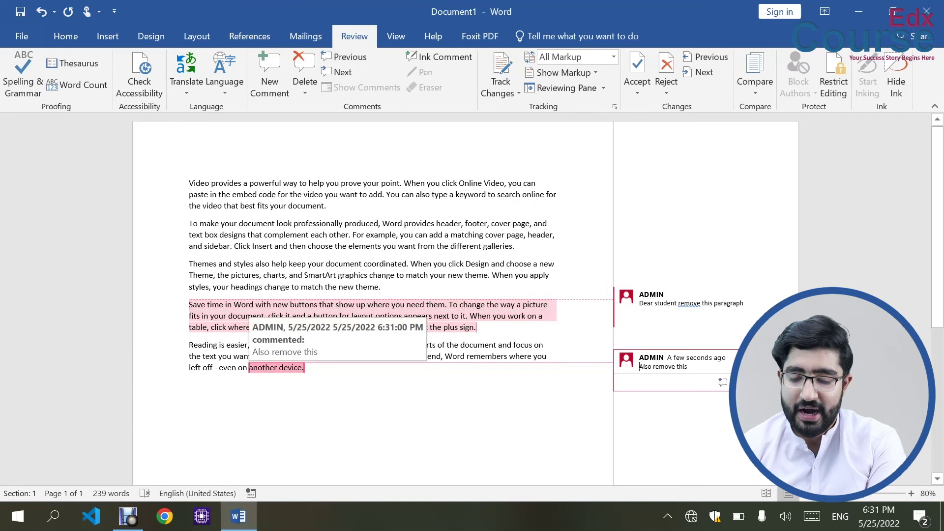
Test the comment Delete options with an undo, then switch the markup display to No Markup
left_click(298, 88)
left_click(319, 109)
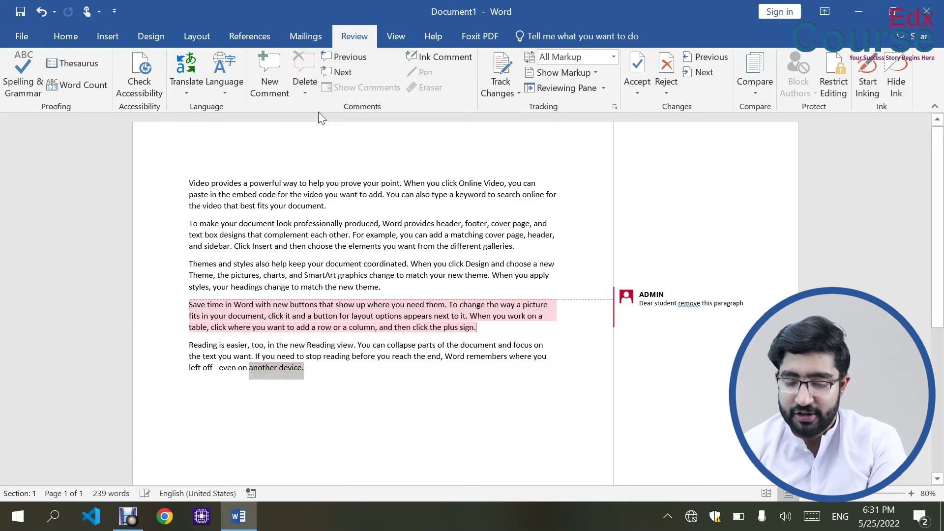
key("ctrl+z")
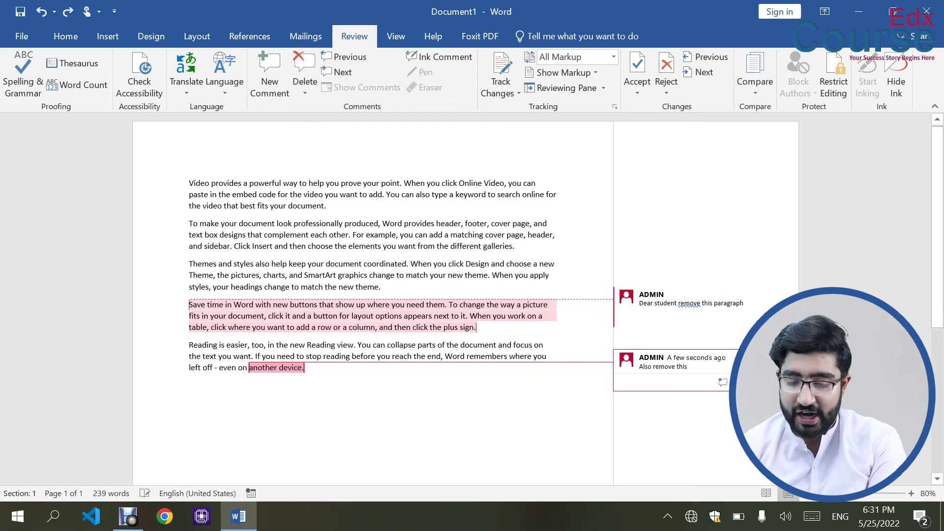
left_click(316, 81)
left_click(337, 144)
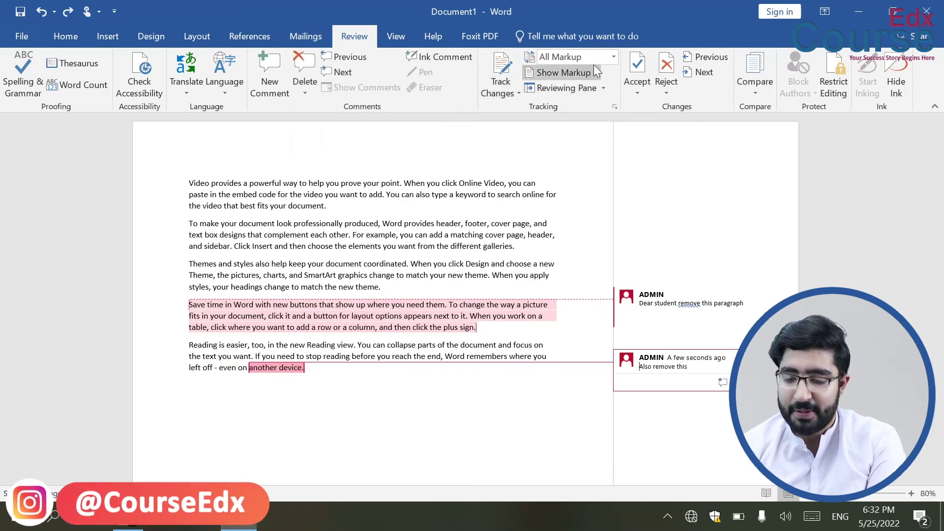
left_click(614, 57)
Switch to No Markup, open the Revisions pane to step through both comments, then restore All Markup
left_click(588, 101)
left_click(281, 387)
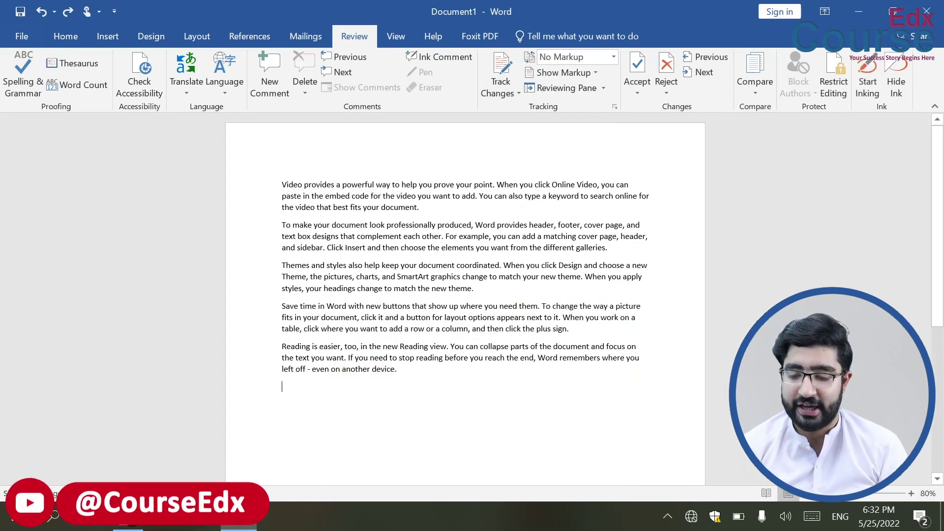
left_click(558, 89)
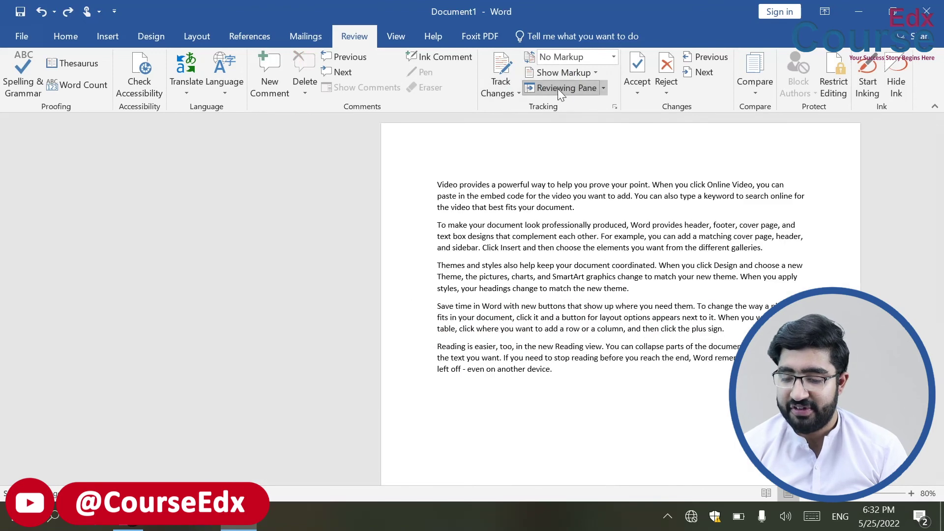
left_click(50, 207)
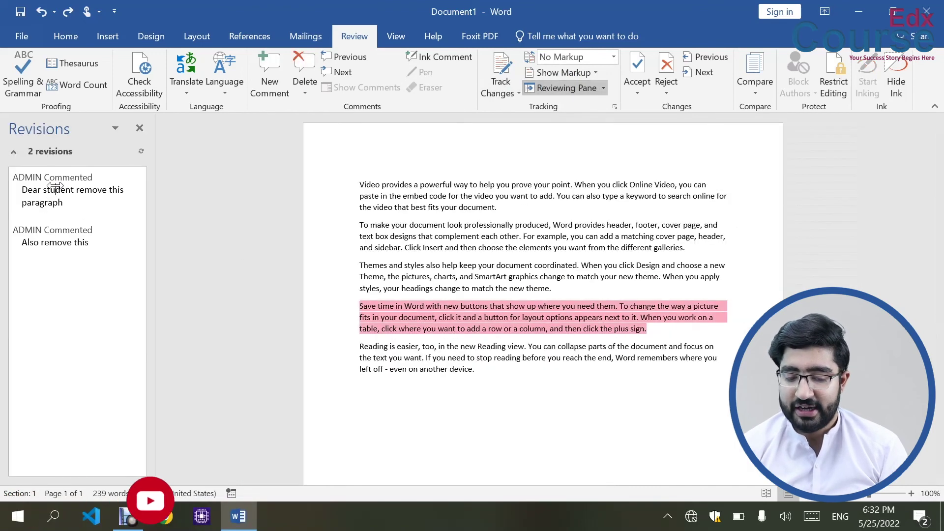
left_click(70, 230)
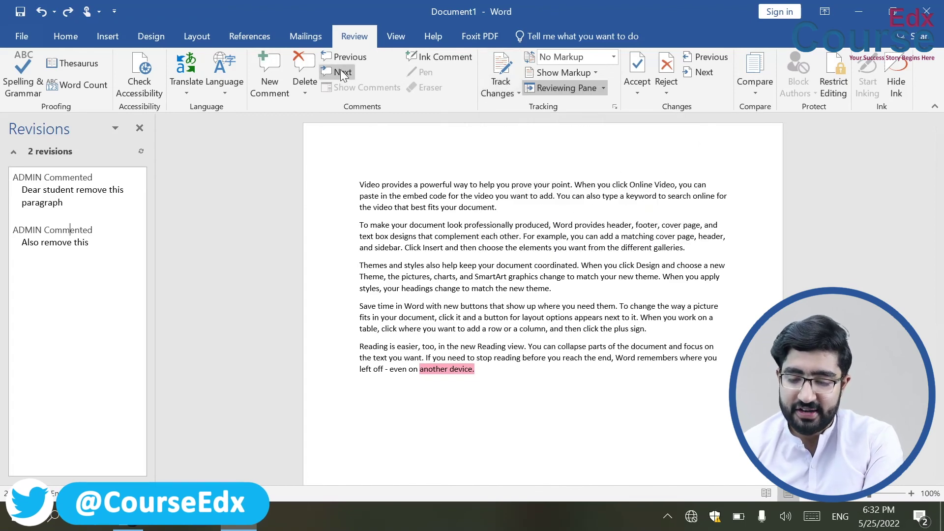
left_click(350, 54)
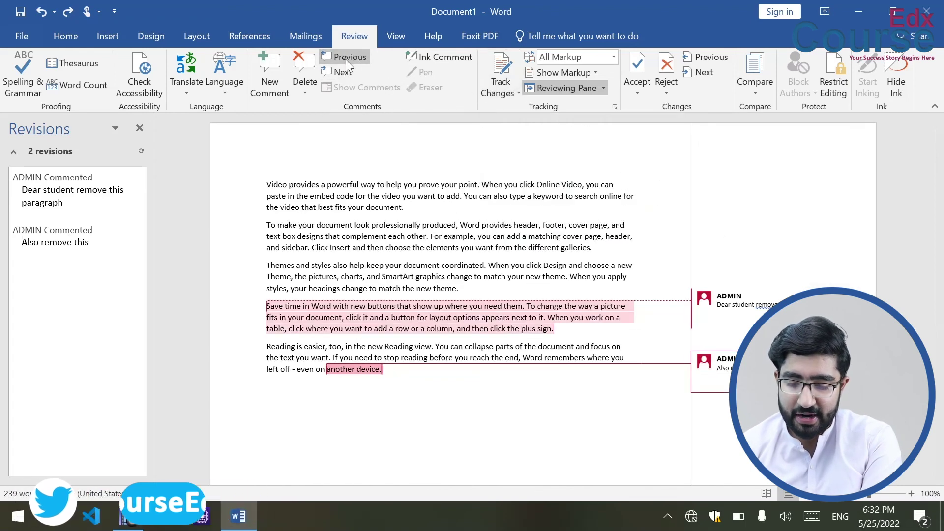
left_click(341, 75)
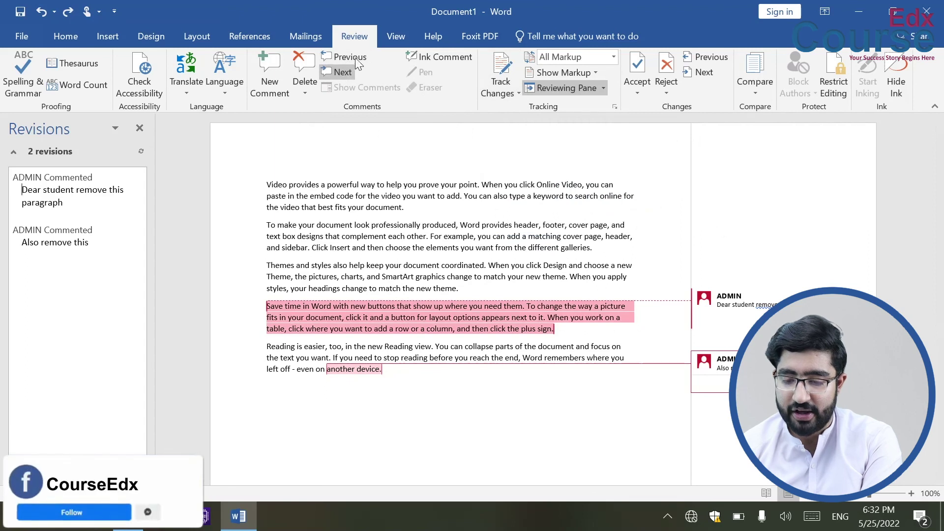